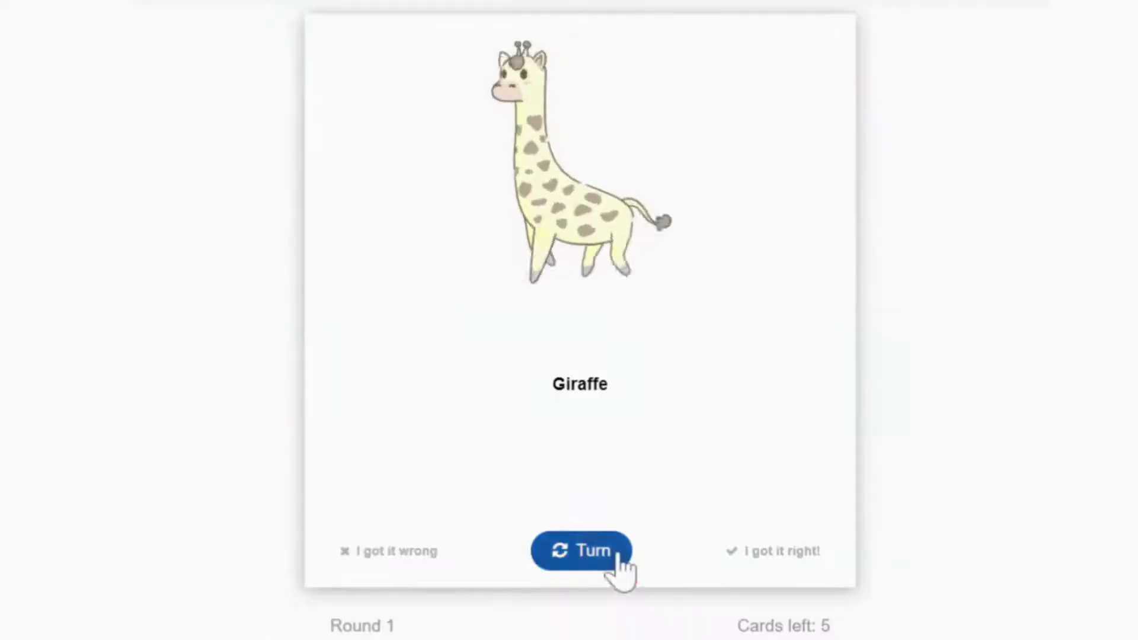
Turn and rate the giraffe (right), horse/Caballo (right) and elephant (wrong) flashcards
left_click(618, 557)
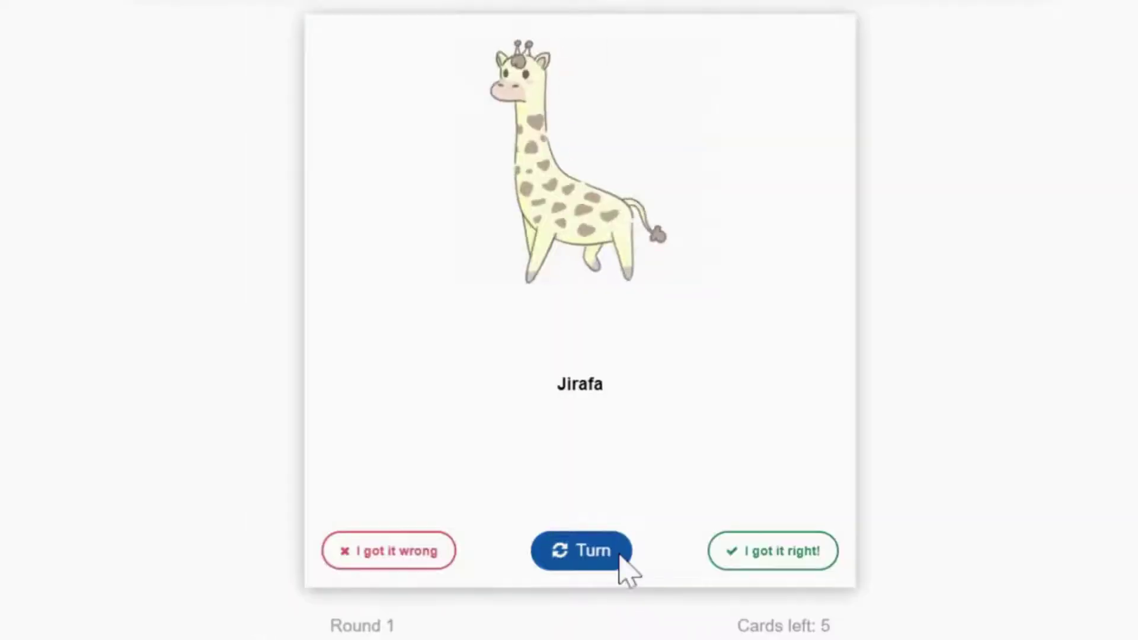
left_click(743, 569)
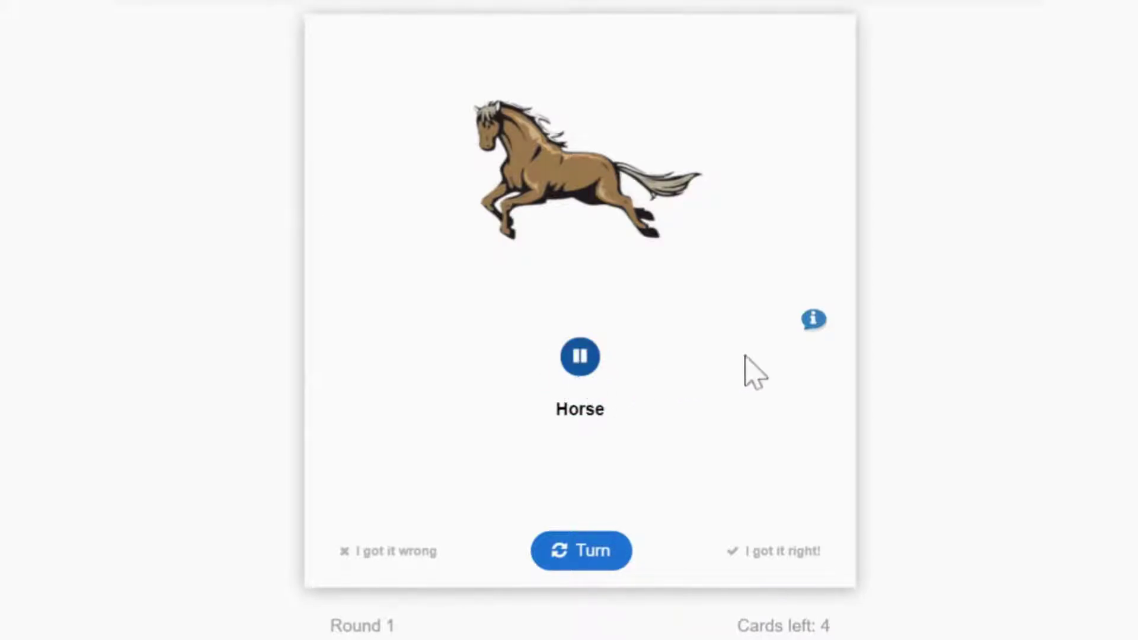
left_click(813, 320)
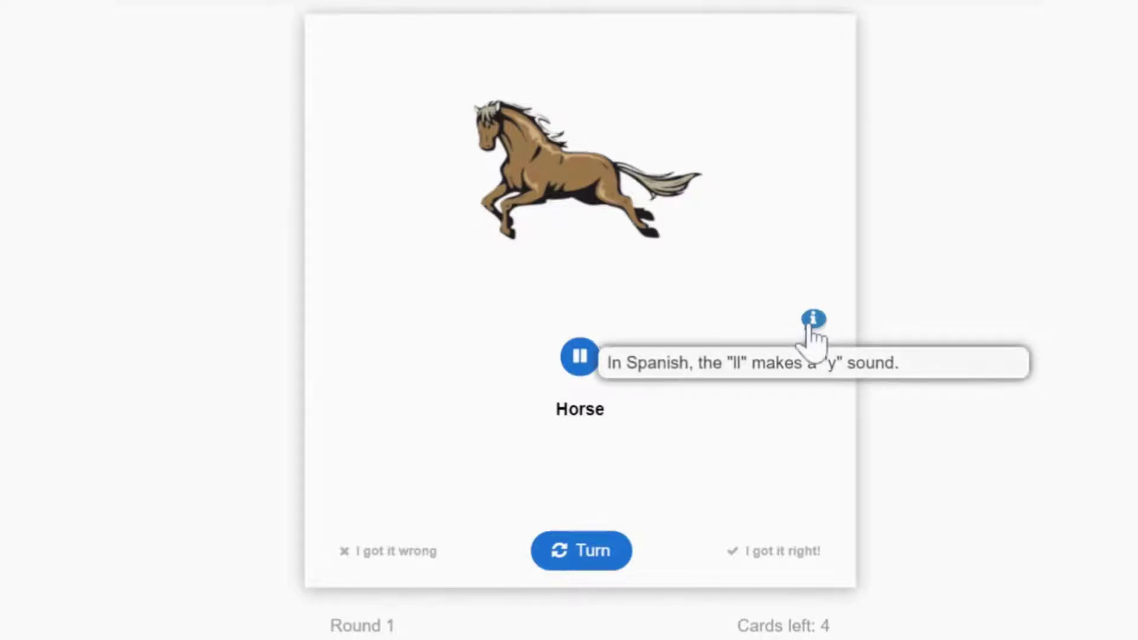
left_click(599, 563)
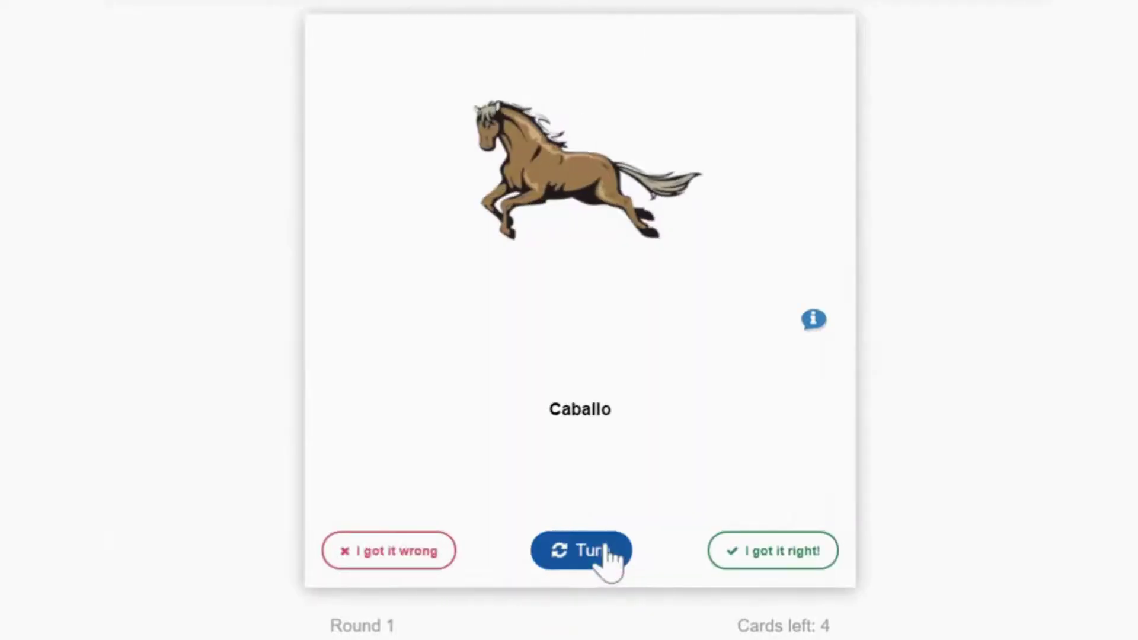
left_click(741, 557)
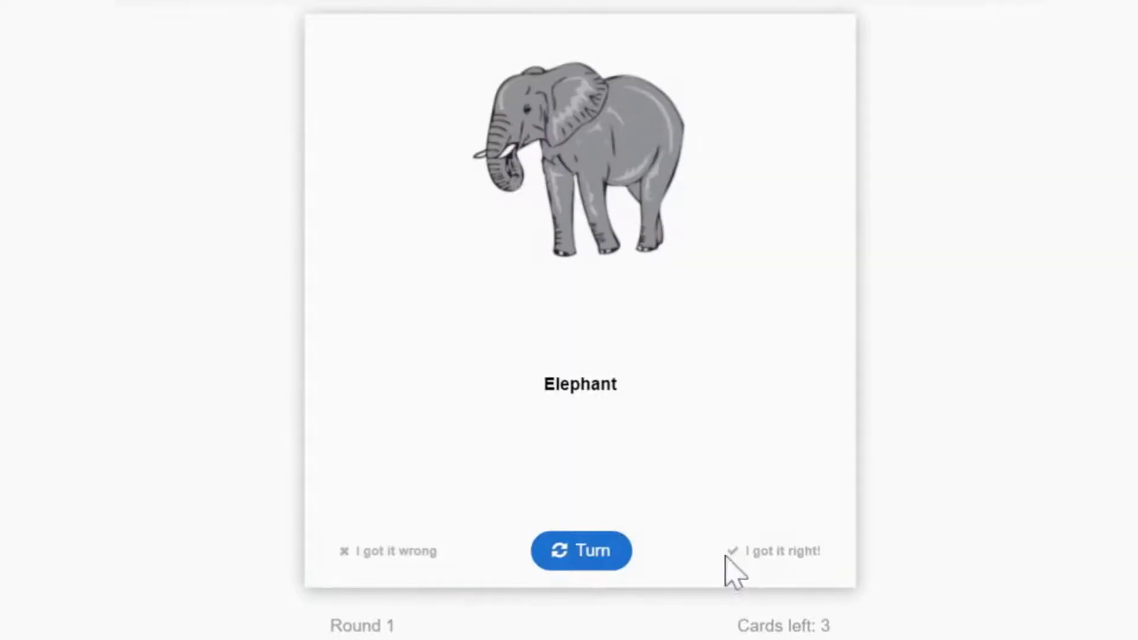
left_click(617, 571)
left_click(431, 570)
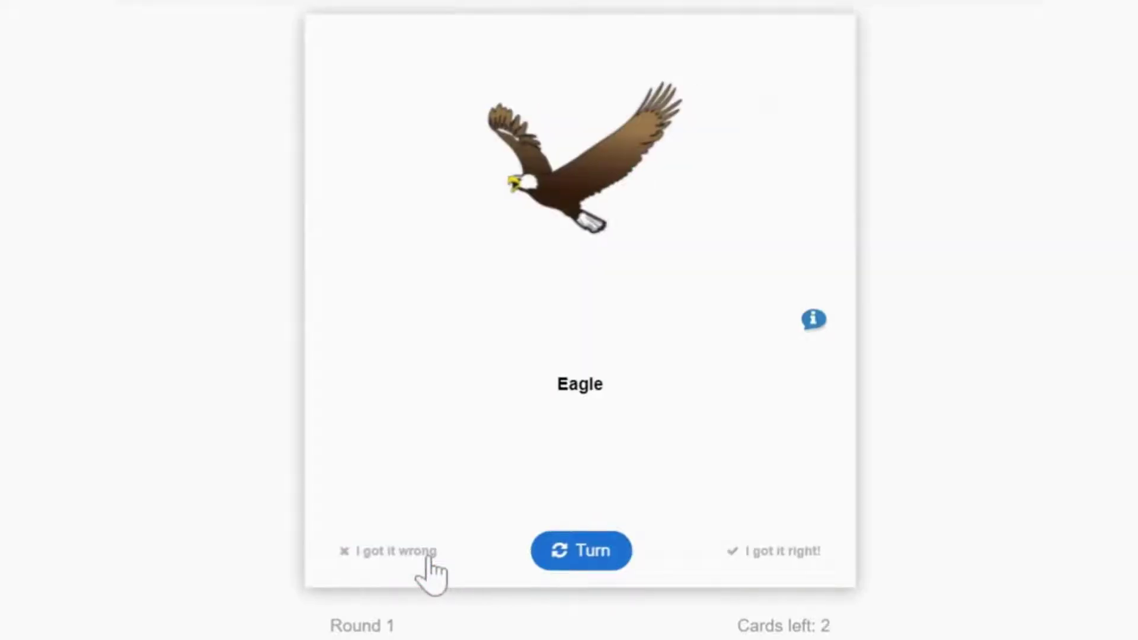
Rate Águila right and León wrong, then finish Round 1 to reach its summary
mouse_move(813, 332)
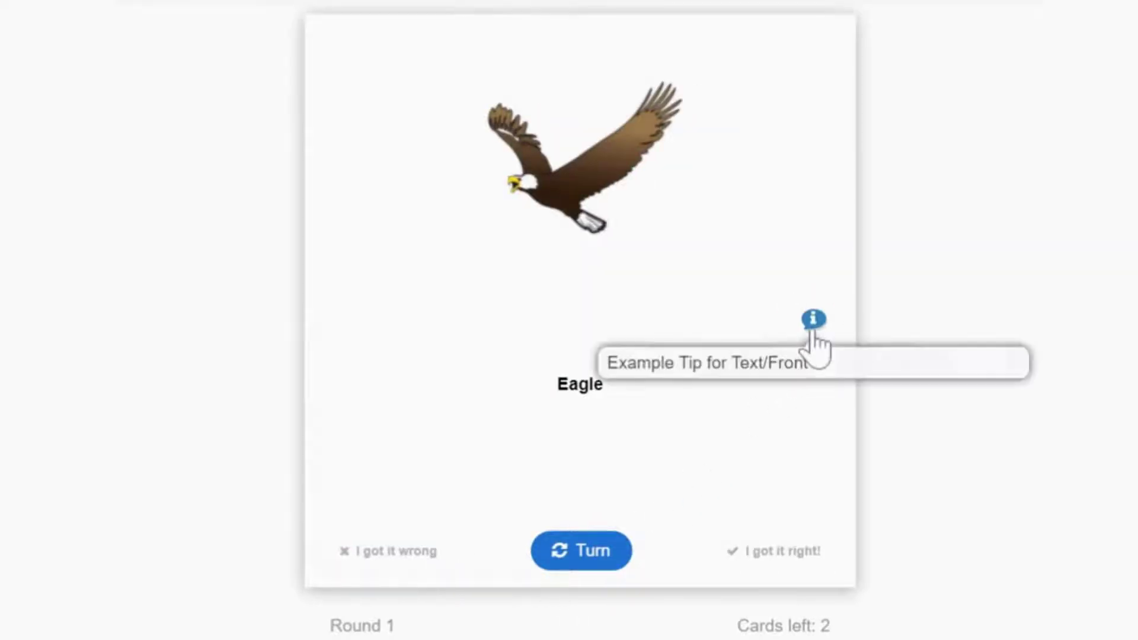
left_click(592, 560)
mouse_move(816, 343)
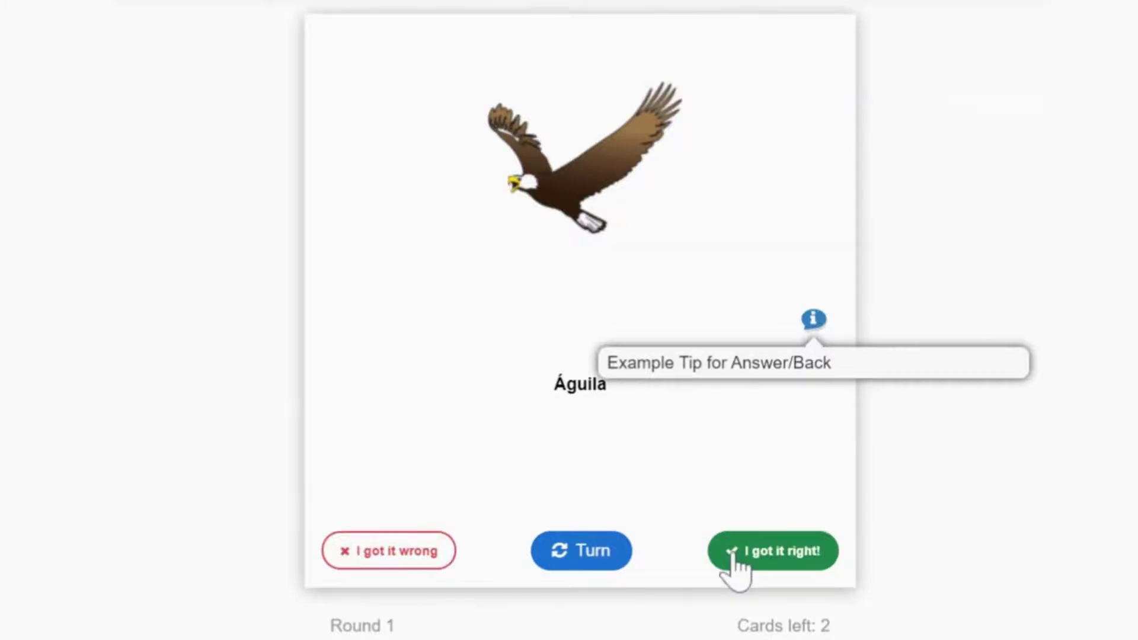
left_click(732, 554)
left_click(599, 562)
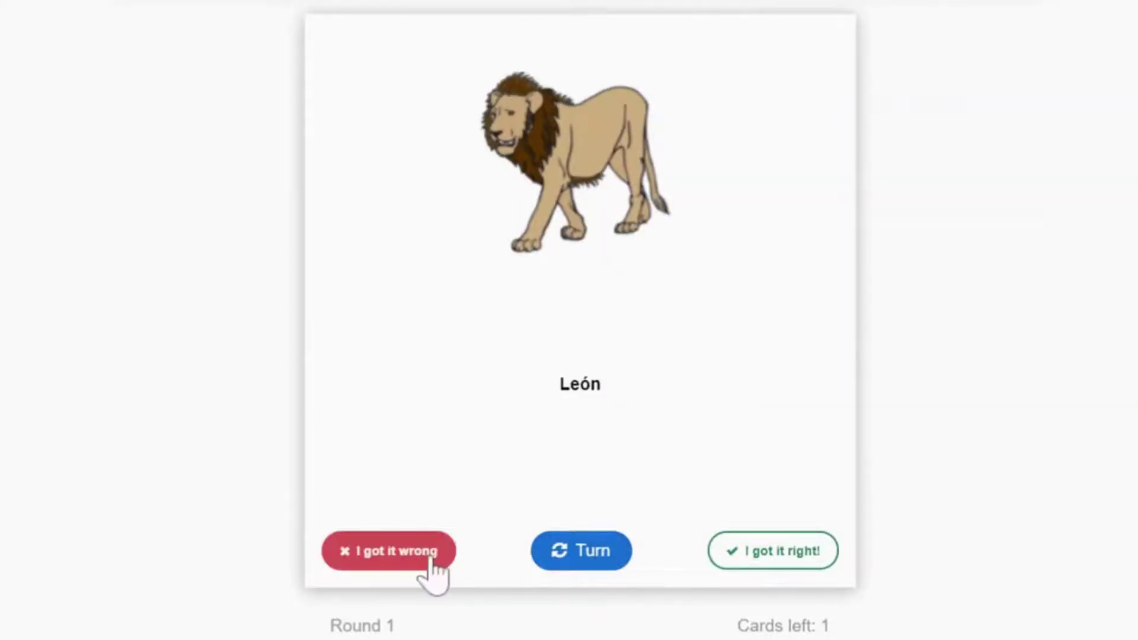
left_click(434, 557)
left_click(562, 560)
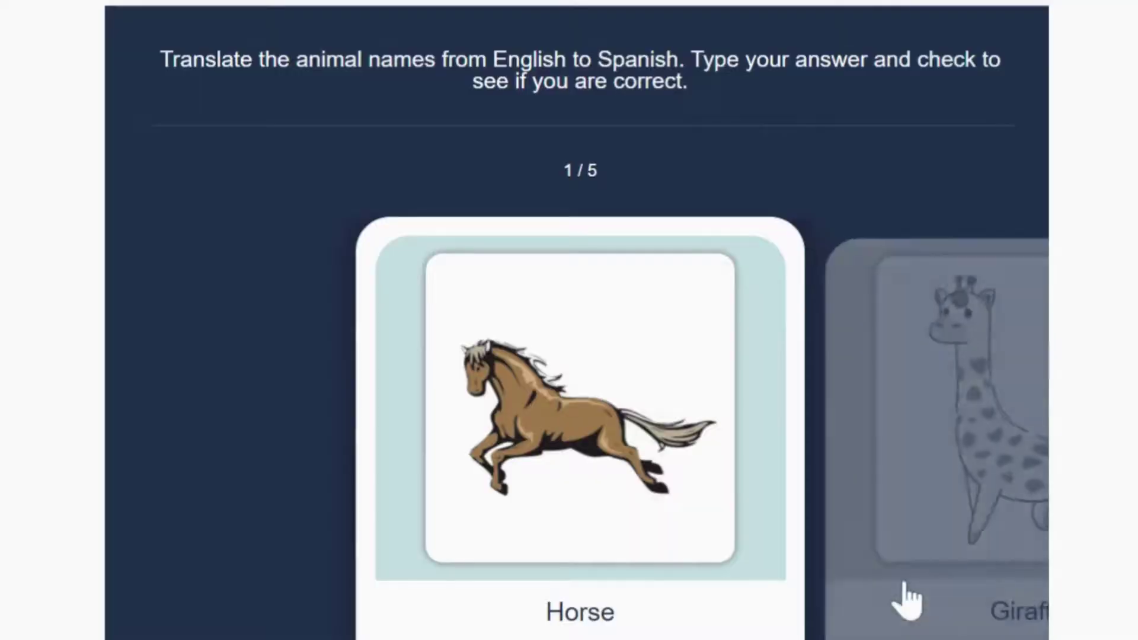
Answer and check caballo for Horse and jirafa for Giraffe
scroll(907, 599, "down", 2)
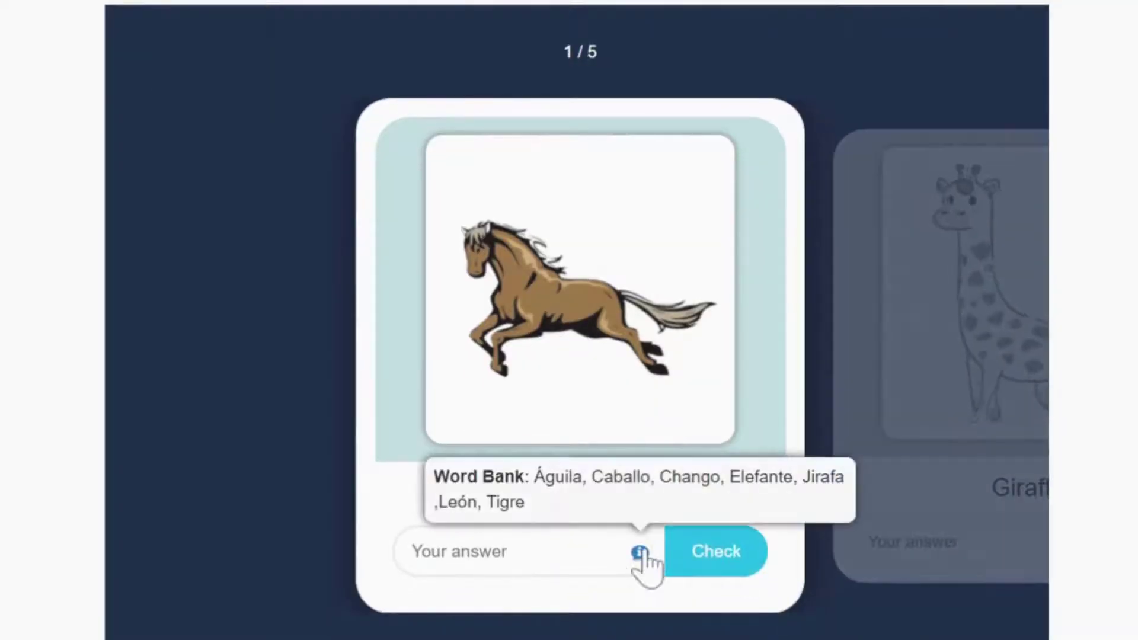
left_click(593, 551)
type("d")
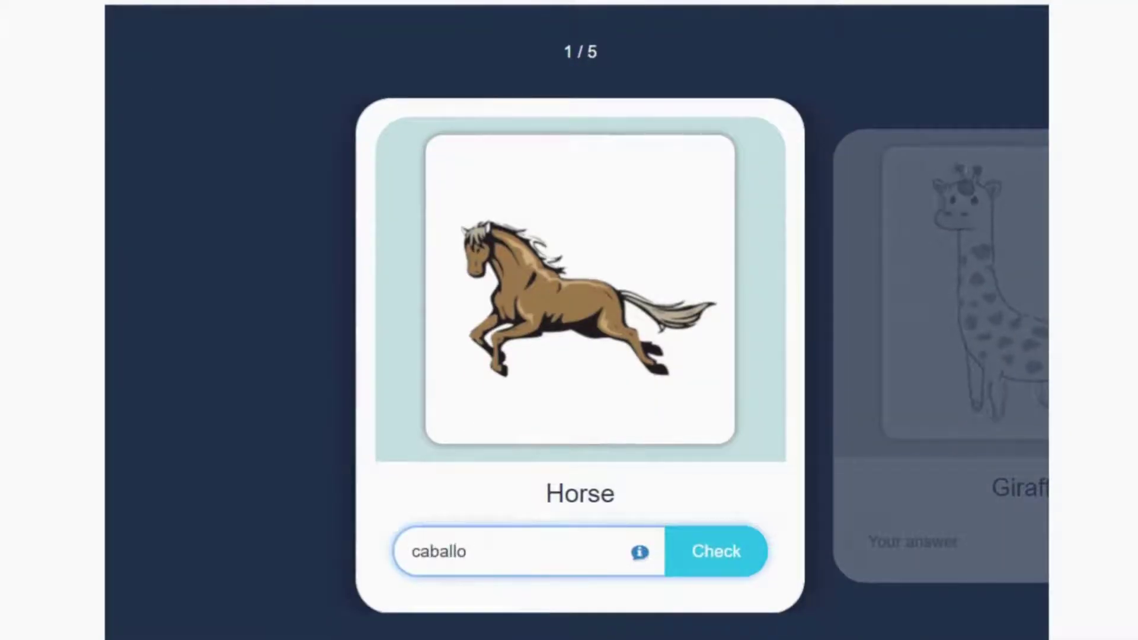
left_click(699, 568)
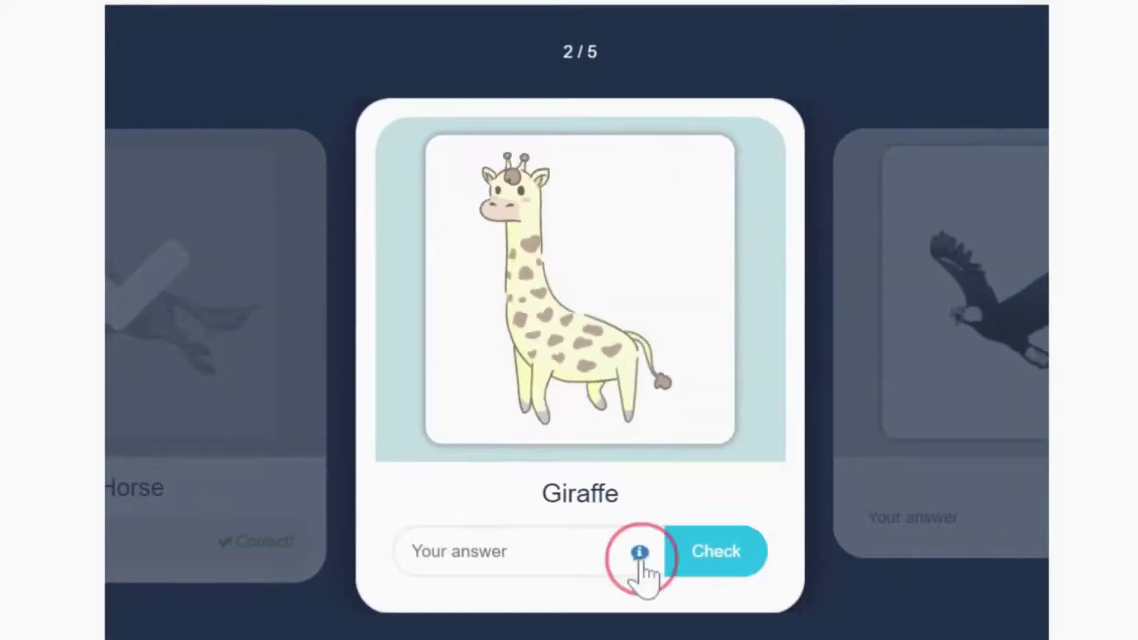
mouse_move(640, 564)
type("jirafa")
left_click(700, 562)
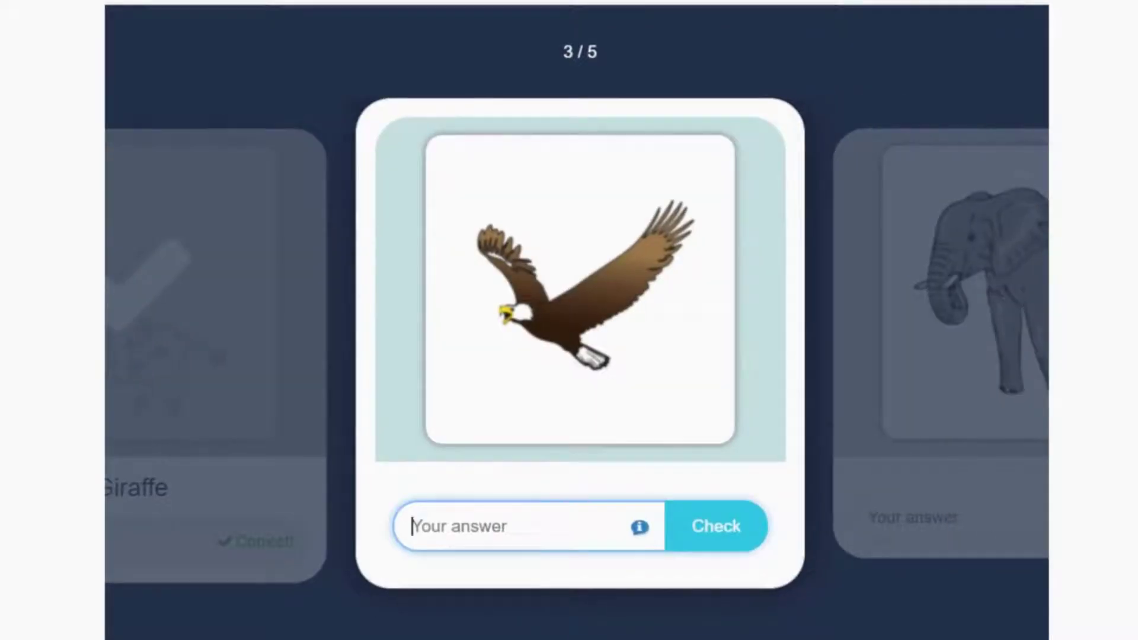
Check the eagle, elephant and lion answers, show the results, and retry the quiz
left_click(698, 536)
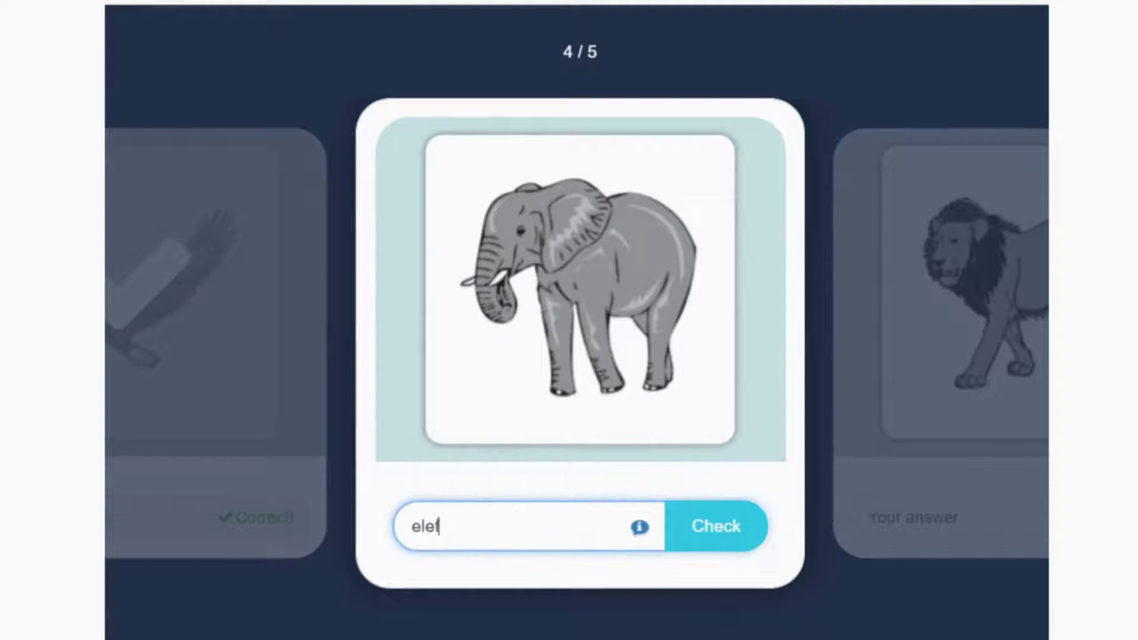
type("e")
left_click(684, 536)
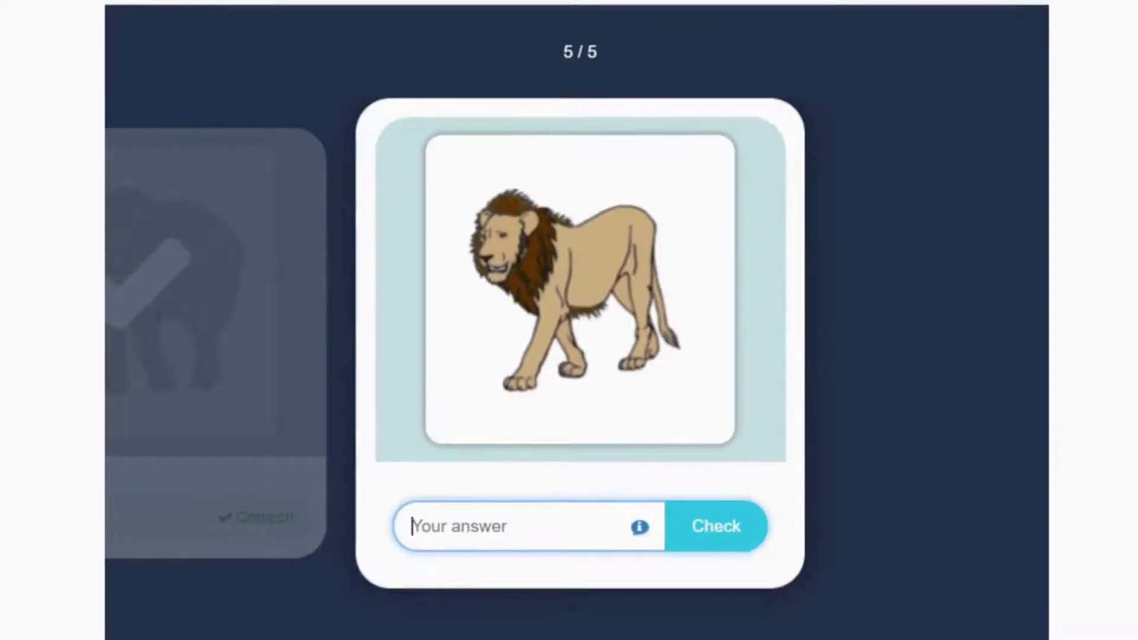
left_click(709, 531)
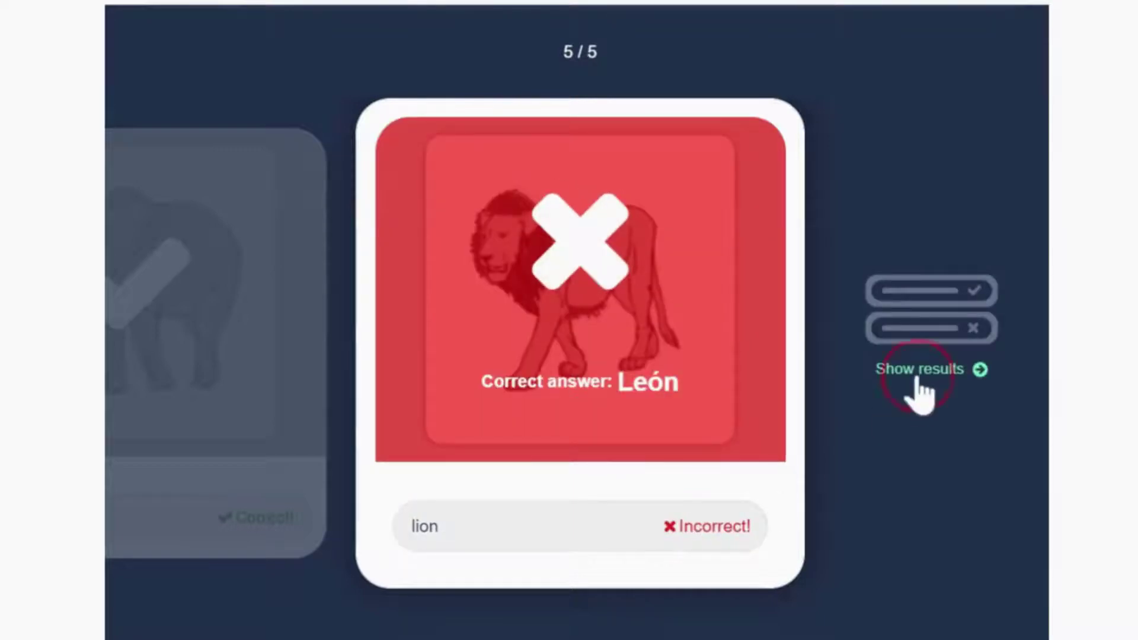
left_click(919, 371)
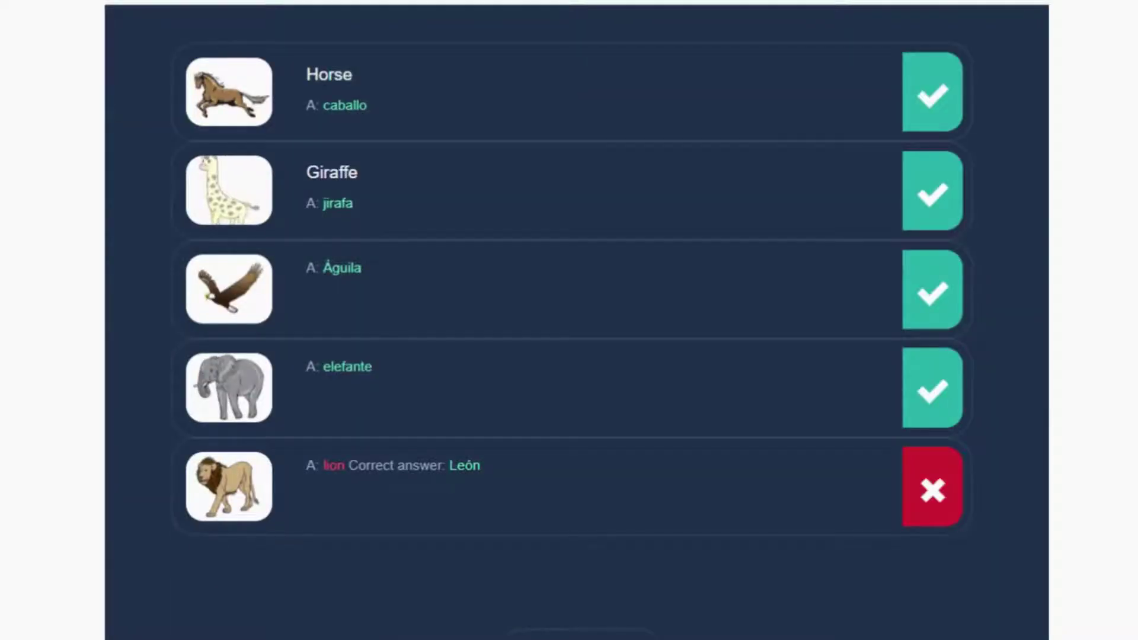
scroll(569, 296, "down", 3)
left_click(601, 550)
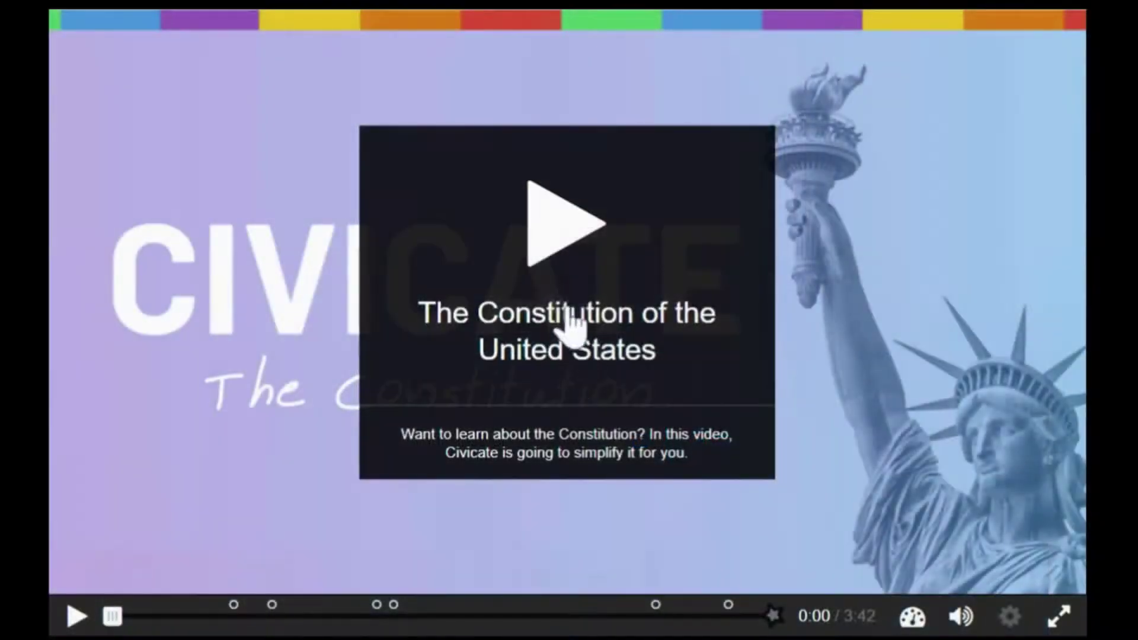
Play the Constitution video, fill the Preamble blanks with We, the, People, check, and continue
left_click(565, 288)
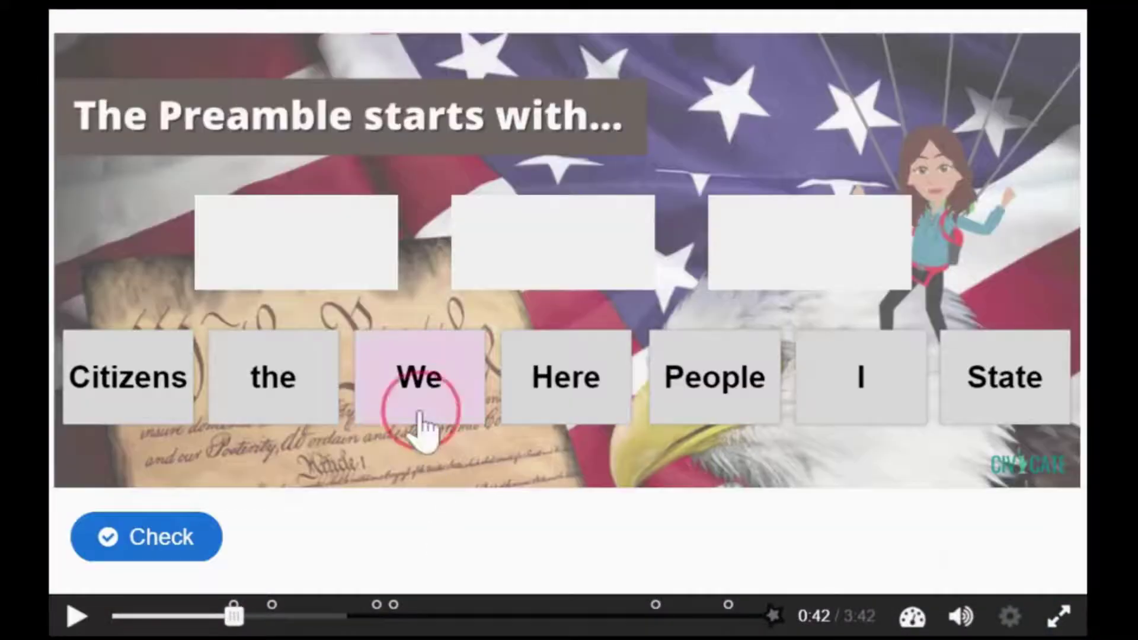
left_click_drag(424, 424, 261, 243)
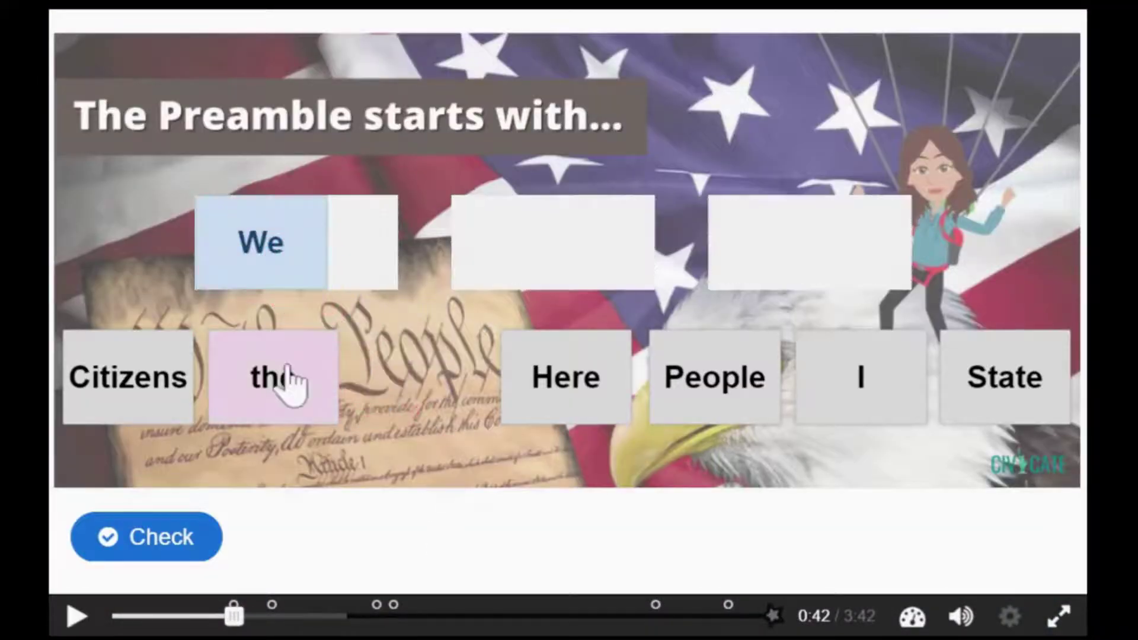
left_click_drag(284, 364, 567, 232)
left_click_drag(689, 377, 765, 252)
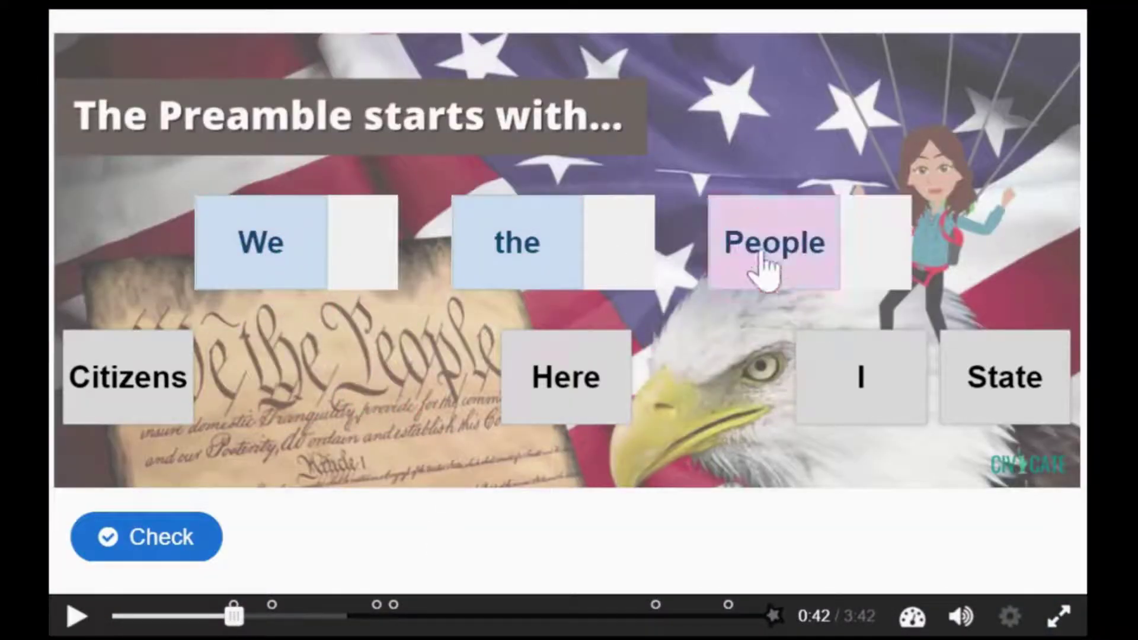
left_click(198, 554)
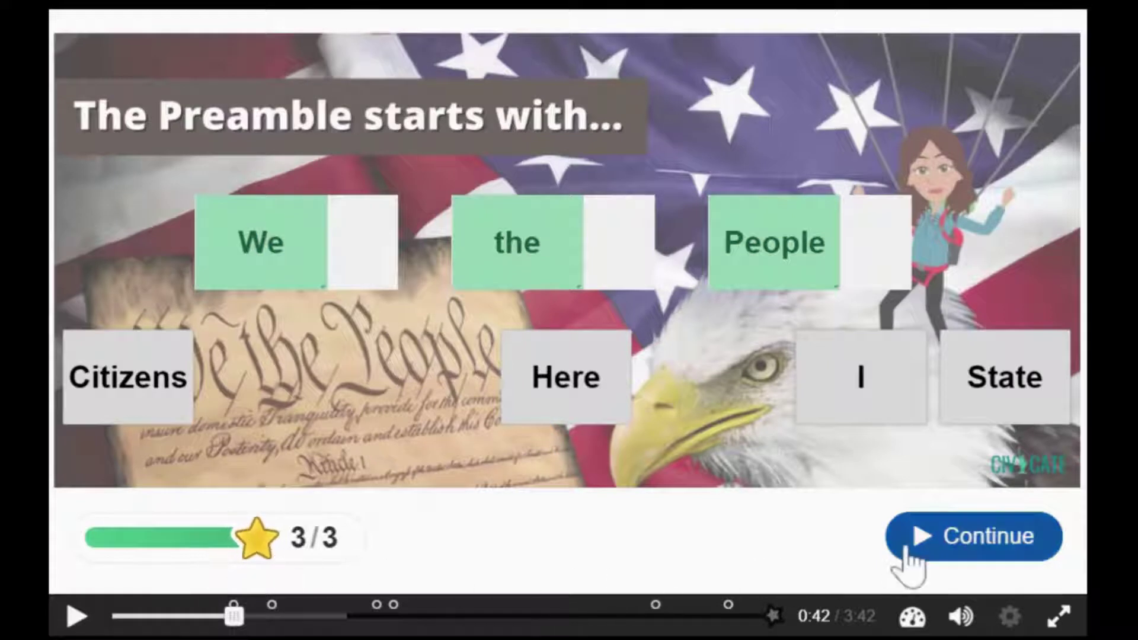
left_click(907, 548)
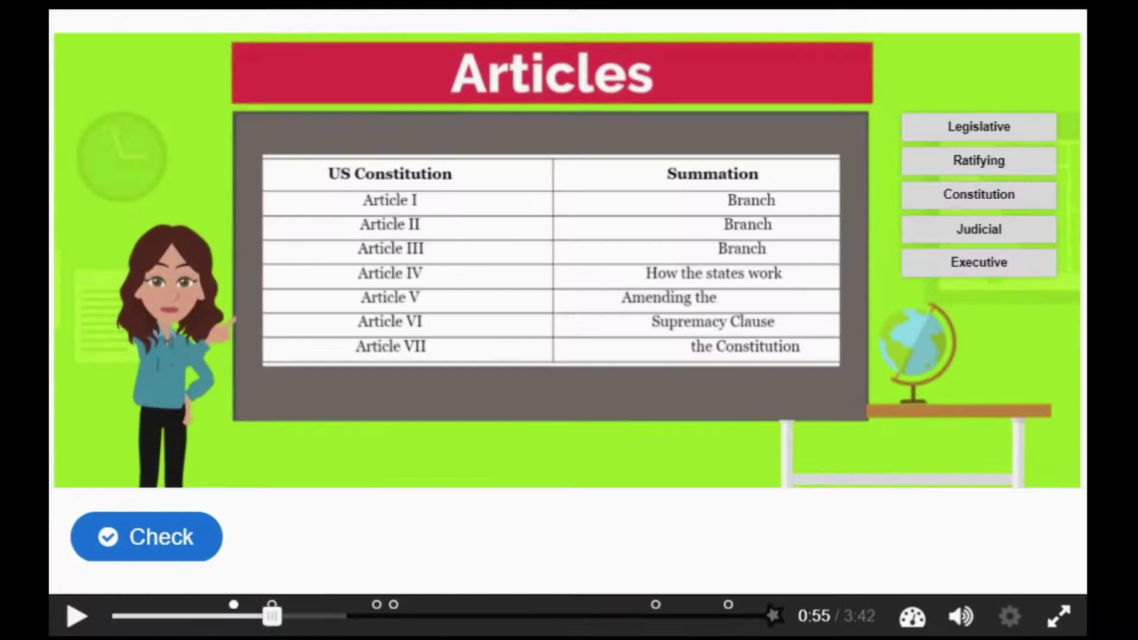
Match Legislative, Executive, Judicial, Constitution and Ratifying to their Articles, check, and continue
left_click_drag(1002, 137, 658, 203)
left_click_drag(979, 262, 636, 241)
left_click_drag(984, 240, 652, 255)
left_click_drag(955, 218, 815, 320)
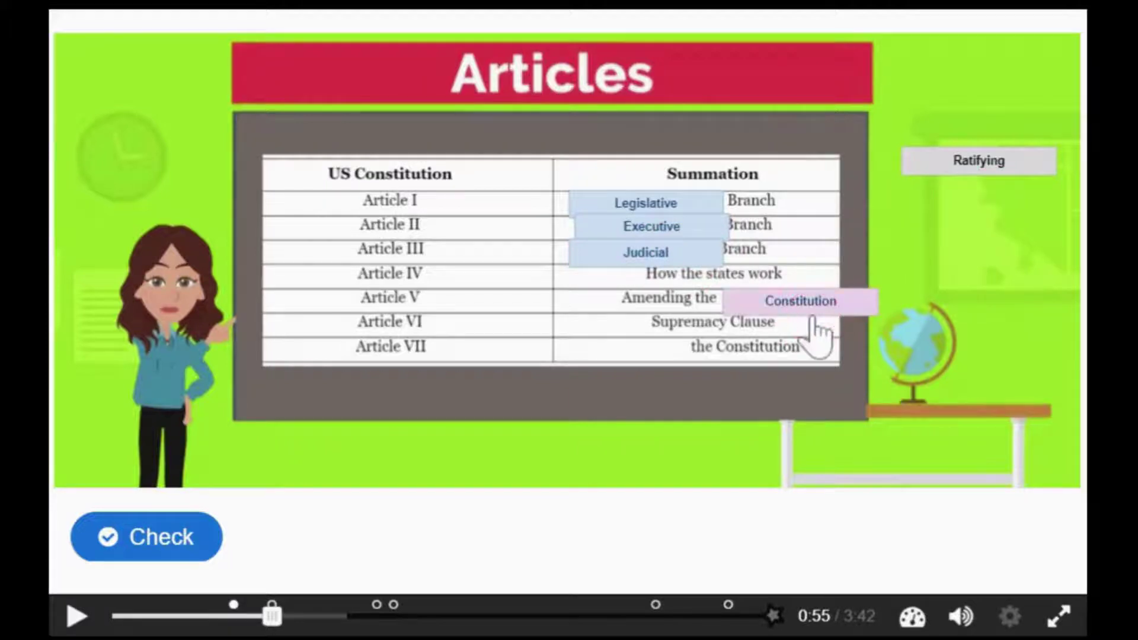
left_click_drag(993, 175, 676, 365)
left_click(165, 536)
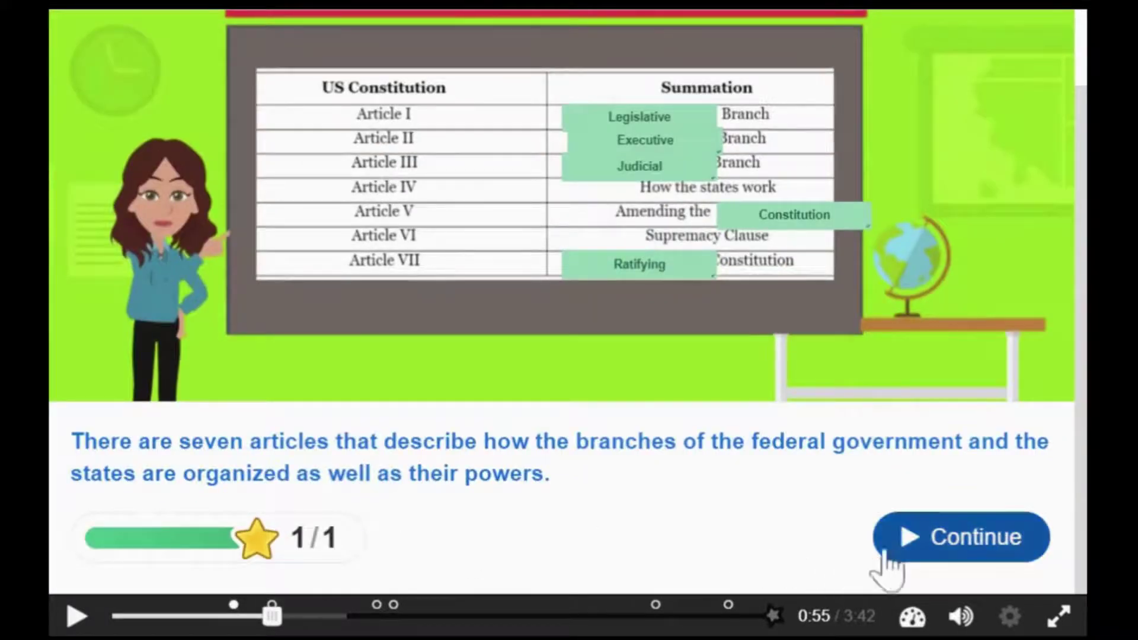
left_click(888, 557)
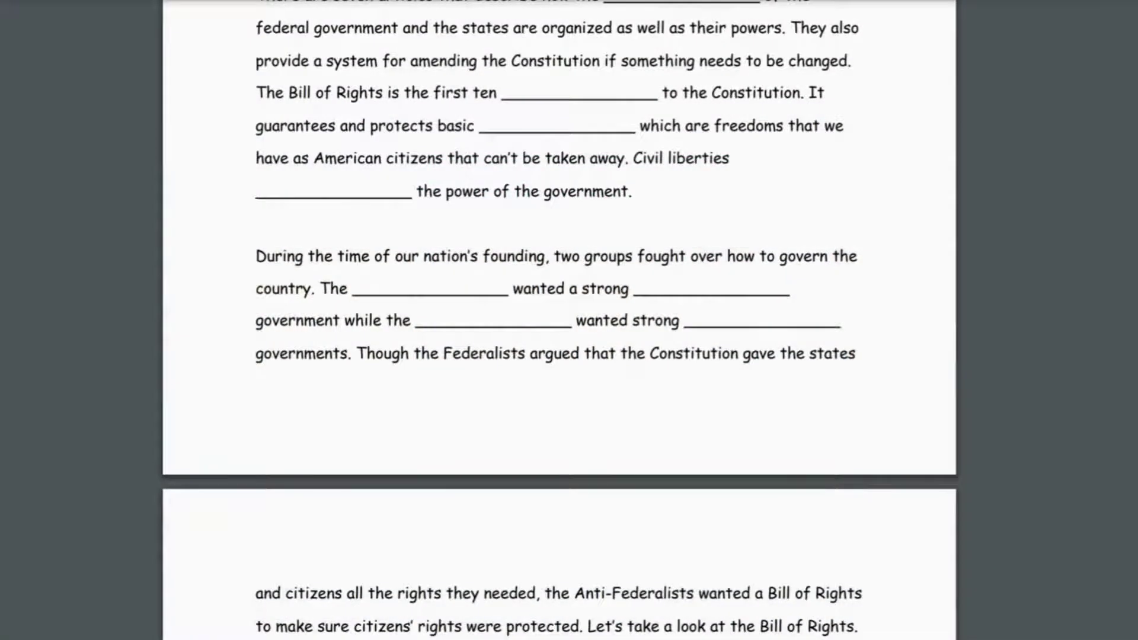
Sort the six portraits into Federalists and Anti-federalists, check for 6/6, and continue
scroll(560, 320, "down", 5)
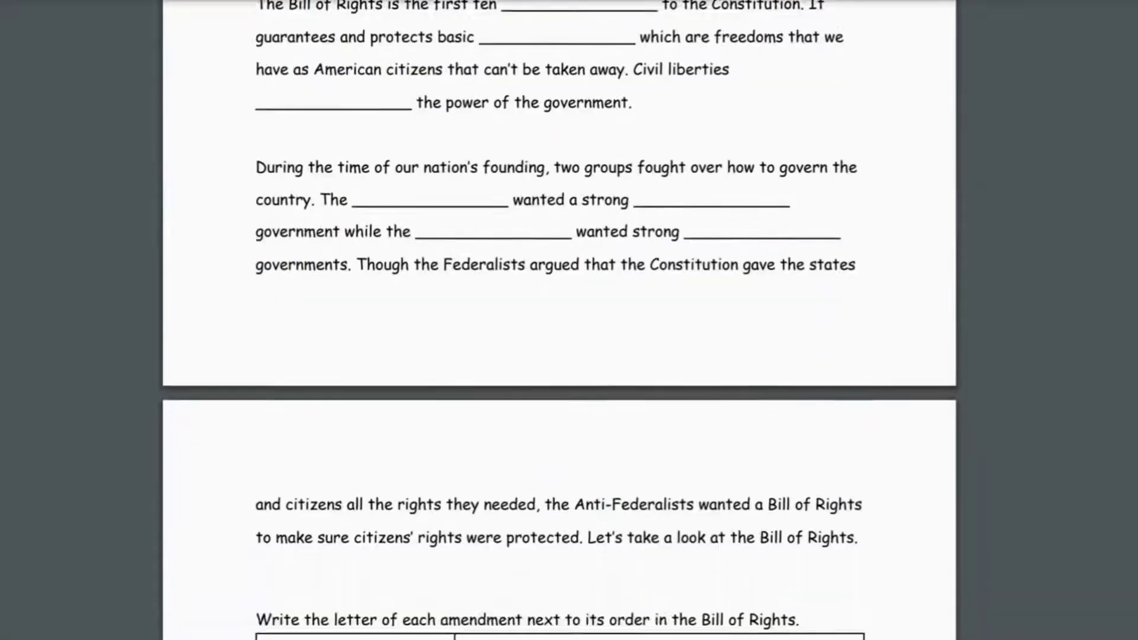
left_click_drag(943, 80, 242, 254)
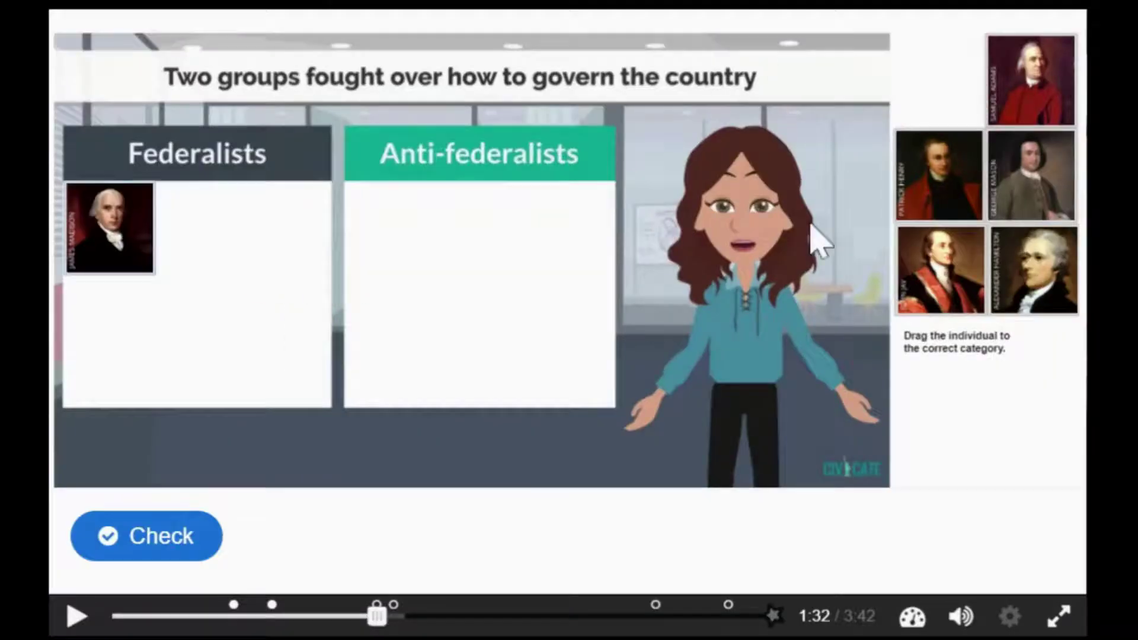
left_click_drag(949, 196, 503, 273)
left_click_drag(1005, 113, 534, 284)
left_click_drag(961, 296, 272, 356)
left_click_drag(1031, 175, 533, 356)
left_click_drag(1035, 269, 213, 356)
left_click(148, 536)
scroll(160, 566, "down", 2)
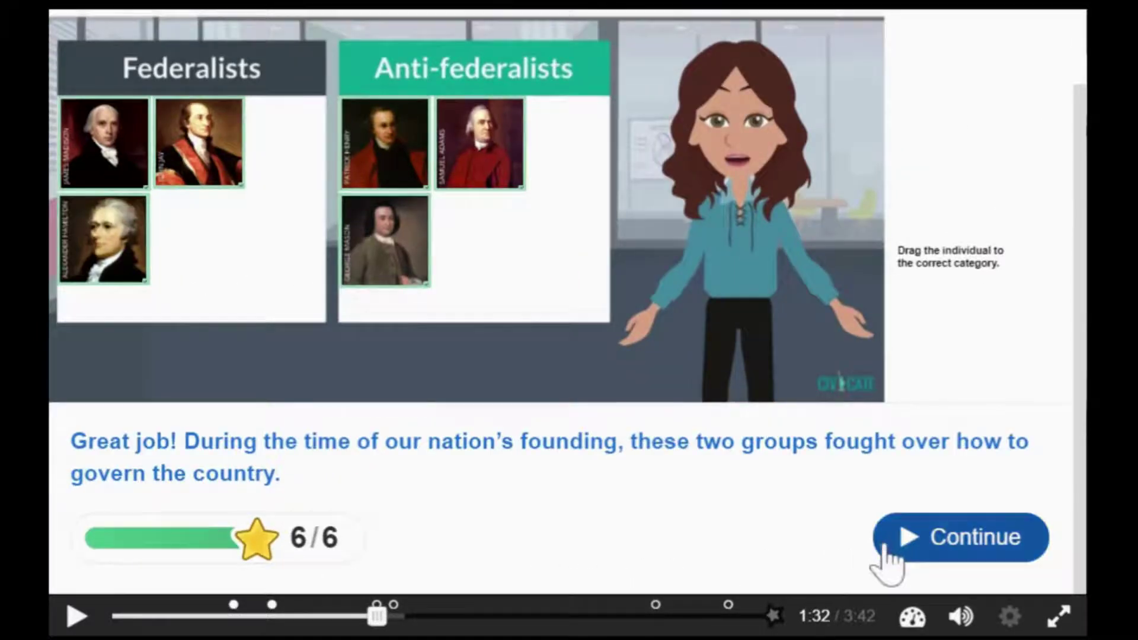
left_click(895, 548)
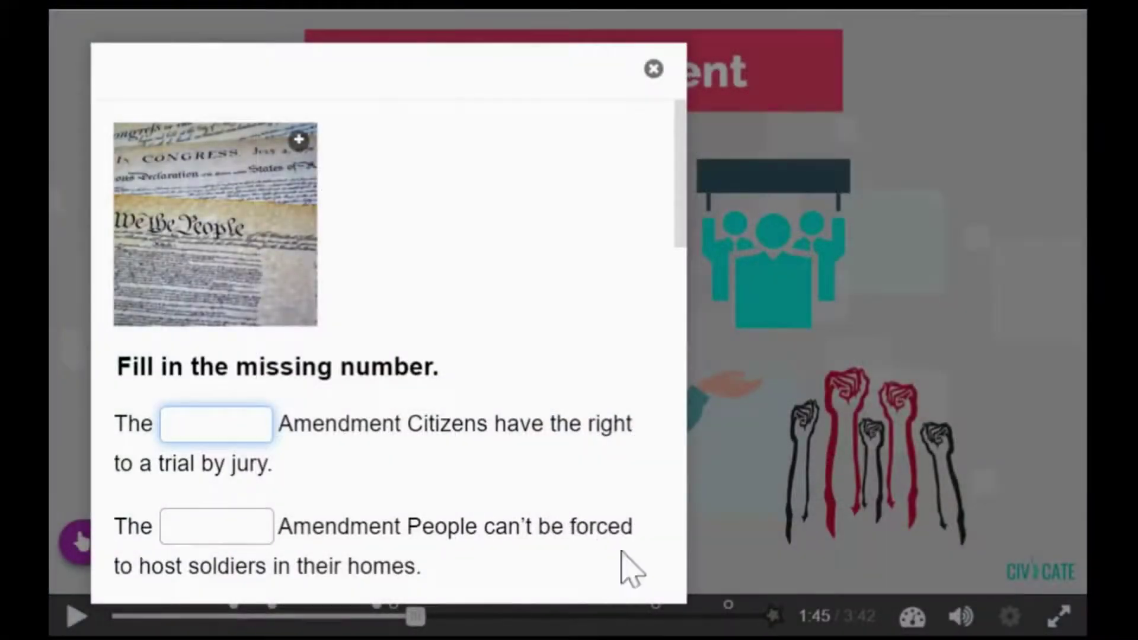
Answer the freedom of speech blank with 1st and close the quiz
scroll(658, 572, "down", 8)
scroll(401, 352, "down", 7)
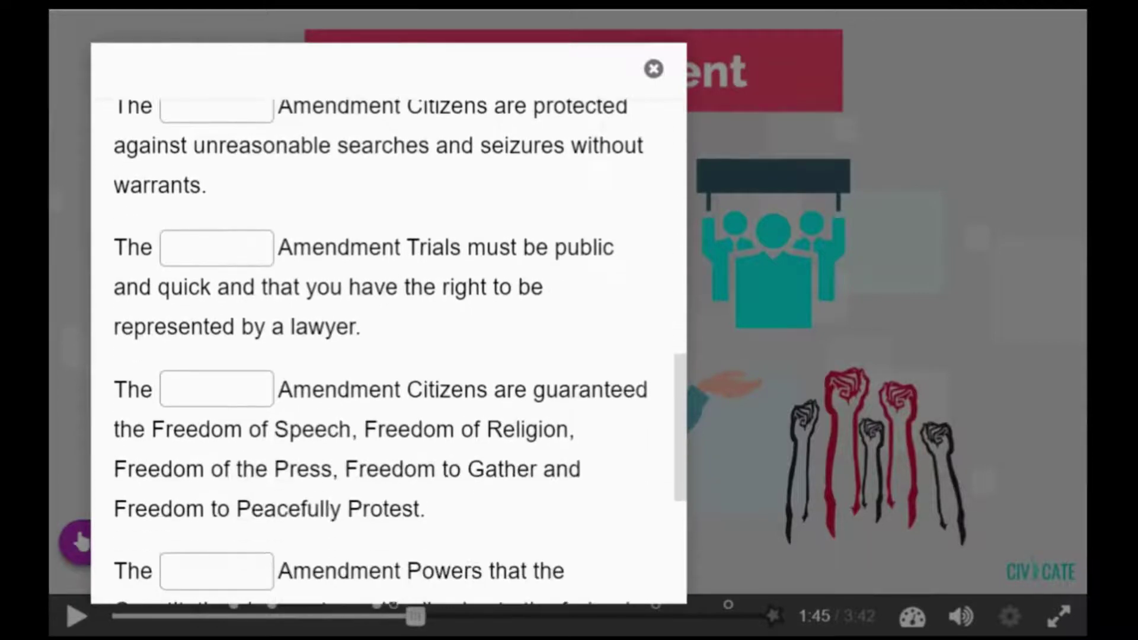
left_click(216, 389)
key("Tab")
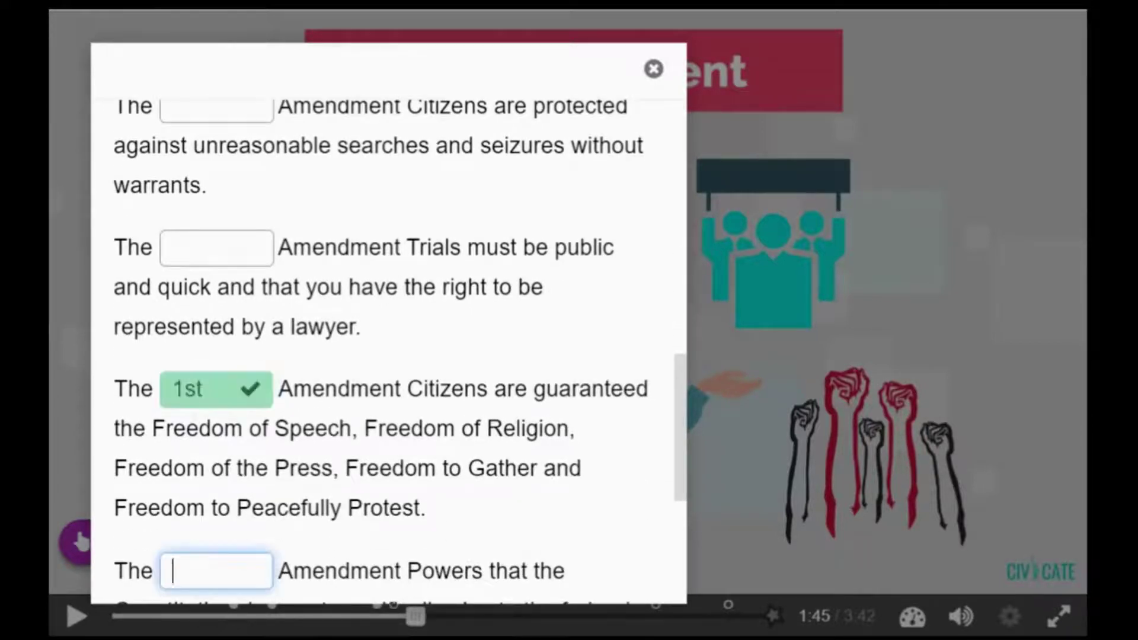
left_click(655, 69)
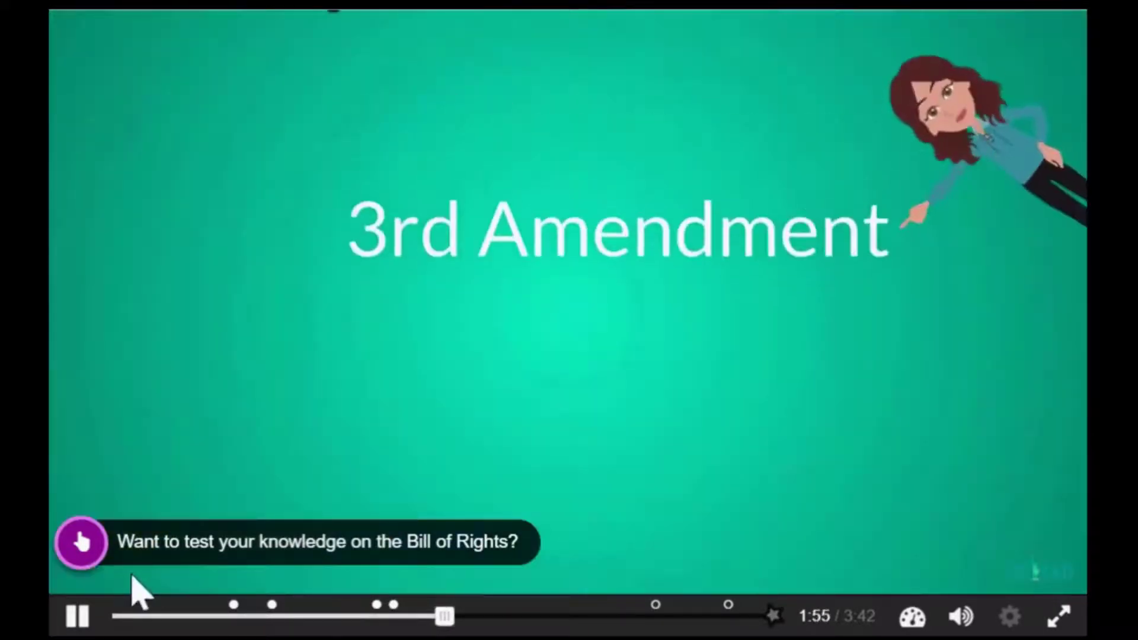
Reopen the Bill of Rights quiz, answer the gun-ownership blank with second, and close it
left_click(82, 549)
scroll(393, 445, "down", 4)
scroll(393, 445, "down", 4)
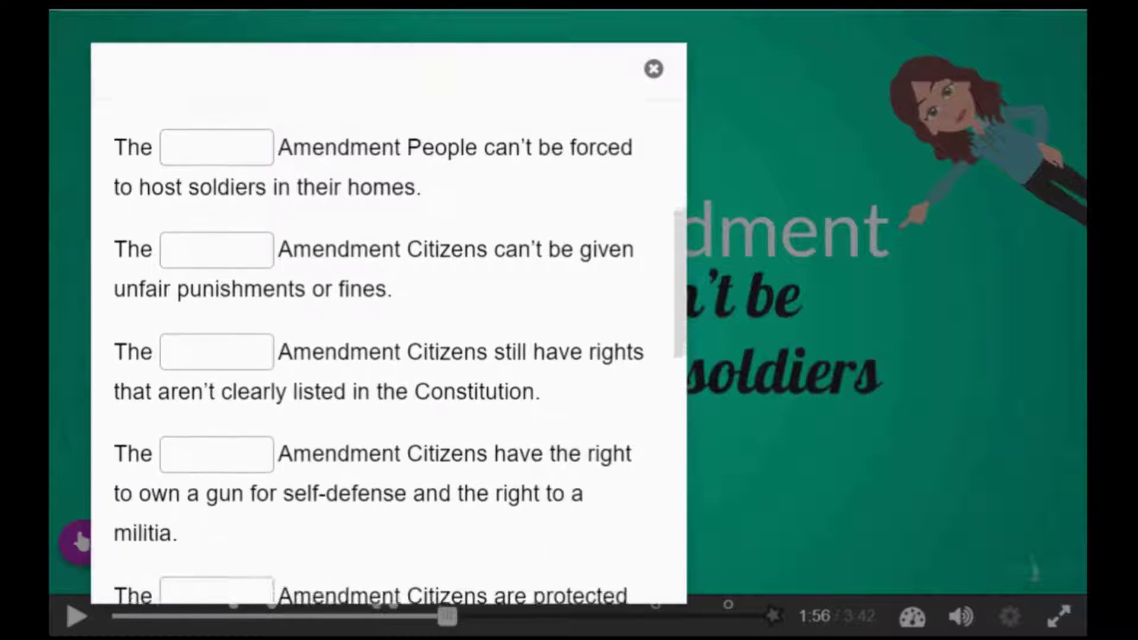
left_click(256, 359)
type("secon")
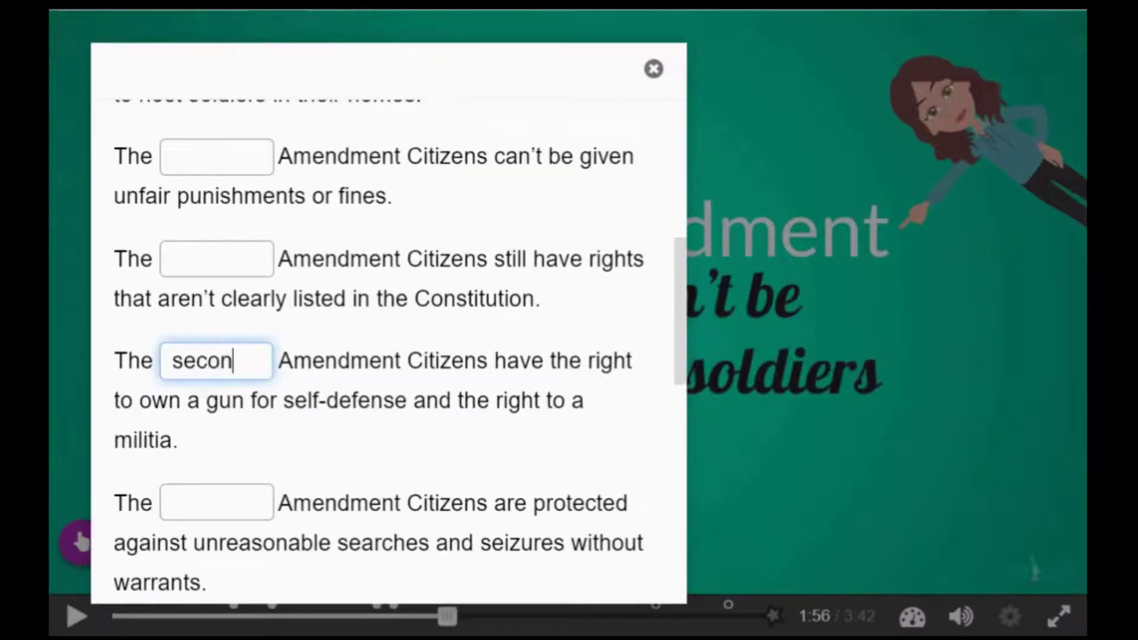
type("d")
key("Tab")
scroll(447, 495, "down", 4)
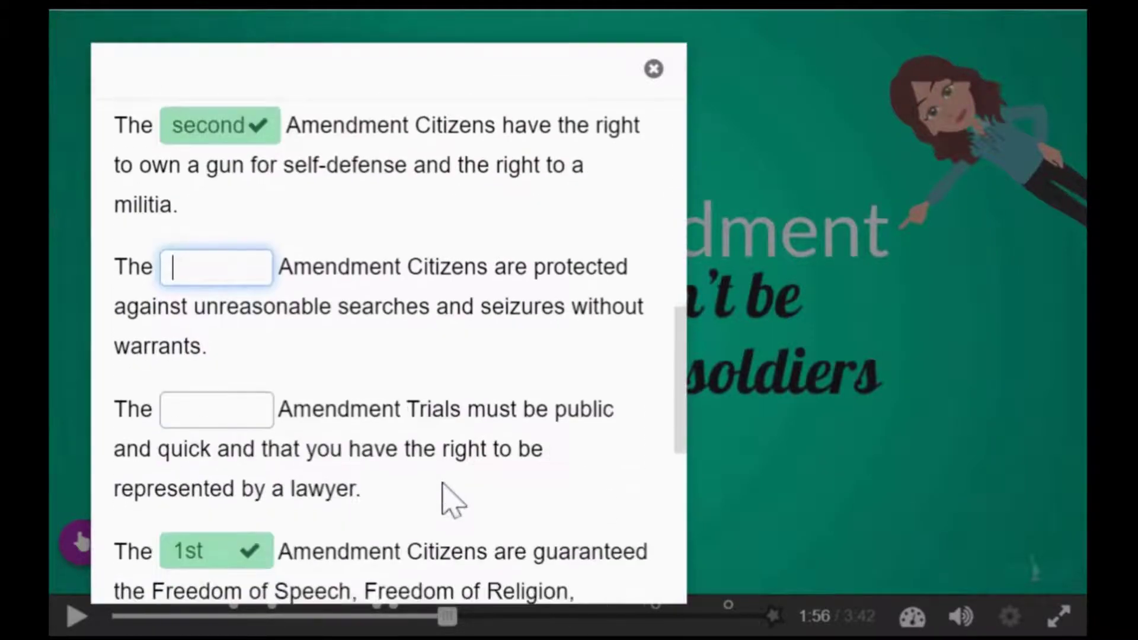
left_click(649, 70)
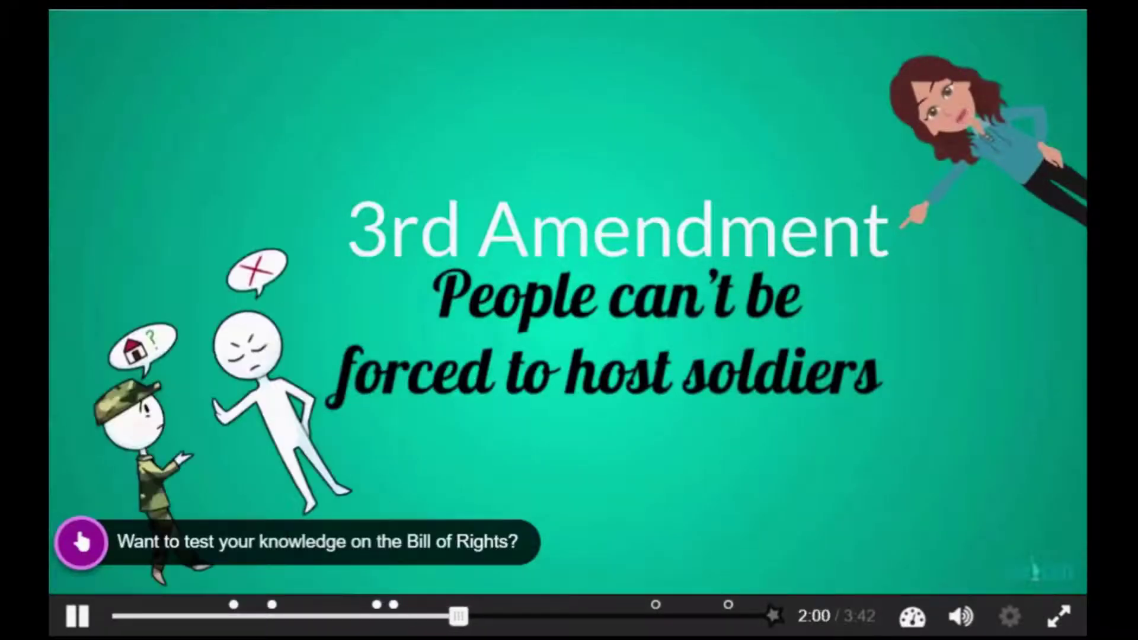
Answer the host-soldiers blank with 3rd and the searches blank with 4th, then proceed to login
left_click(261, 529)
left_click(173, 454)
type("3rd")
key("Tab")
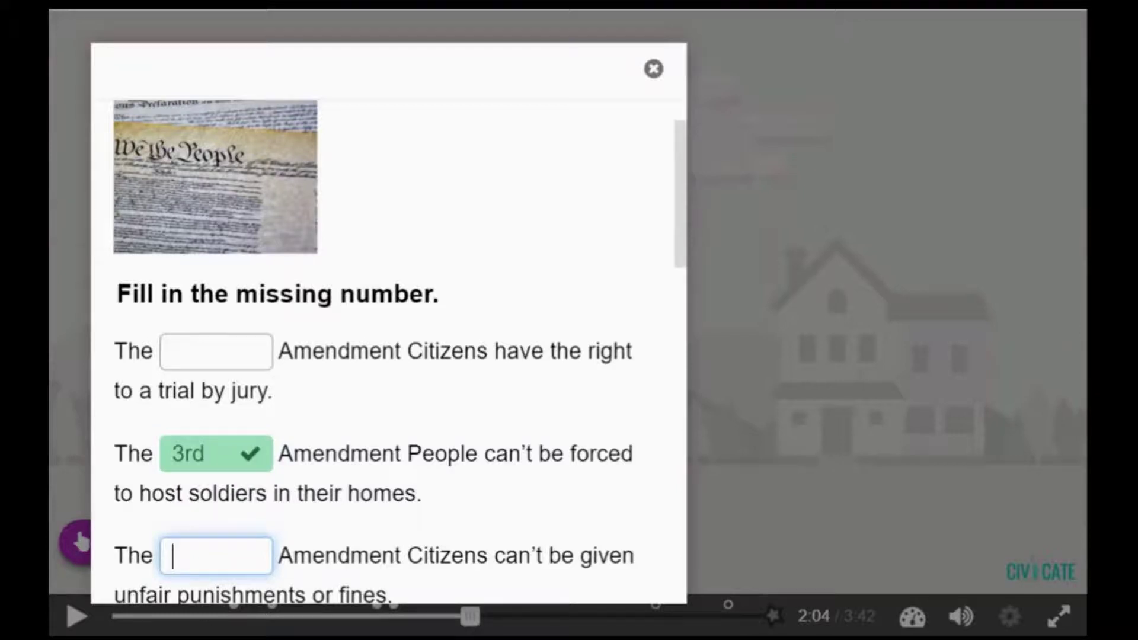
left_click(654, 70)
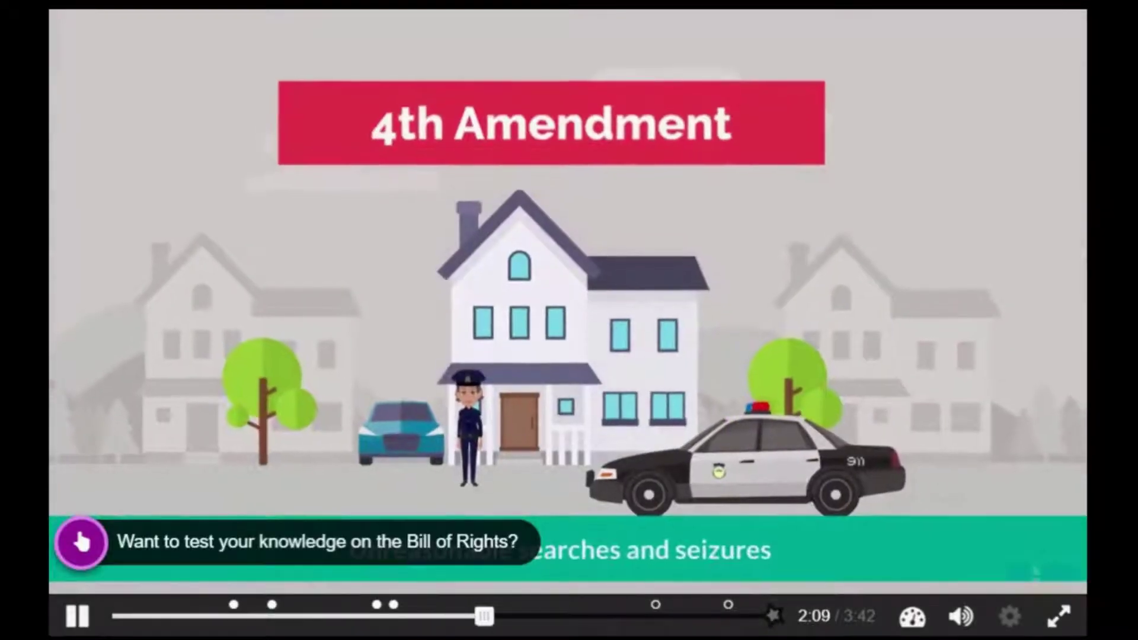
left_click(127, 552)
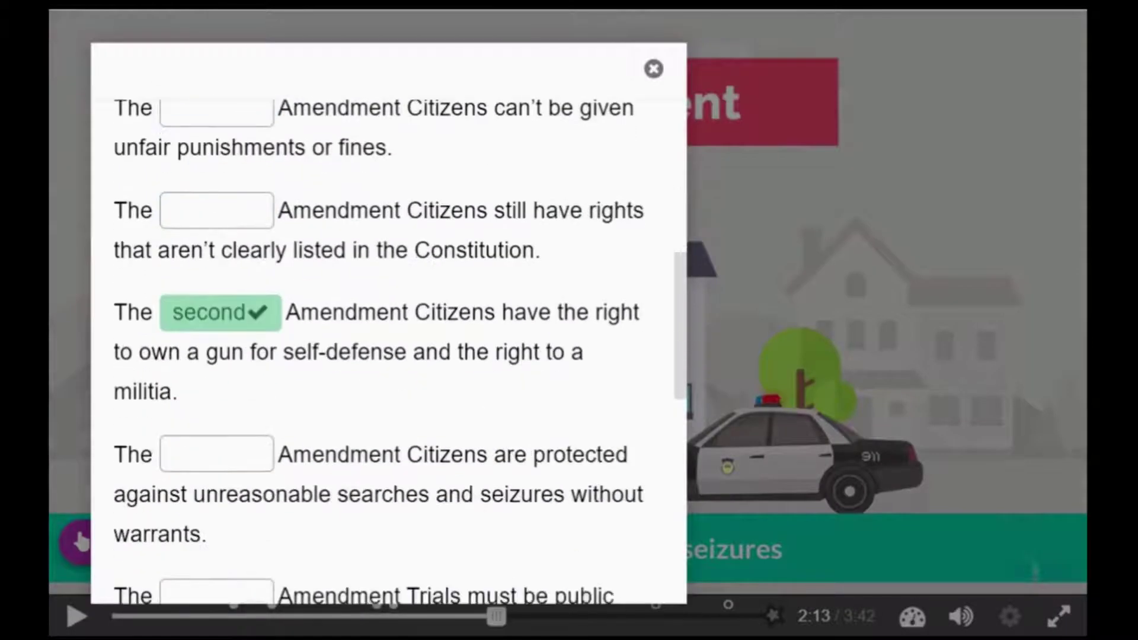
type("4th")
key("Tab")
left_click(653, 69)
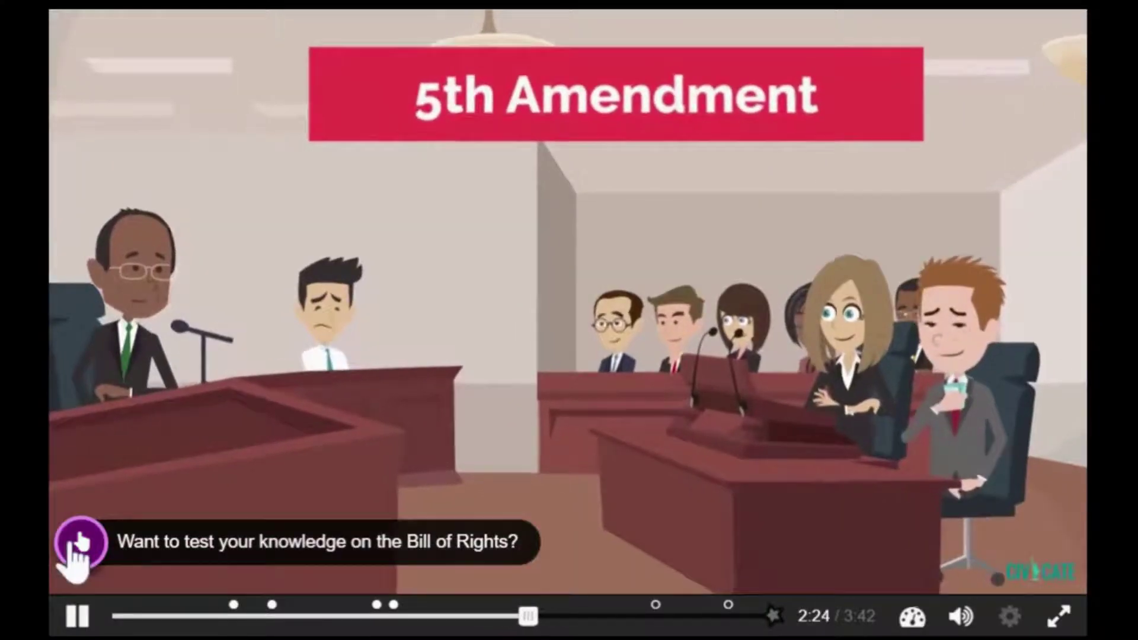
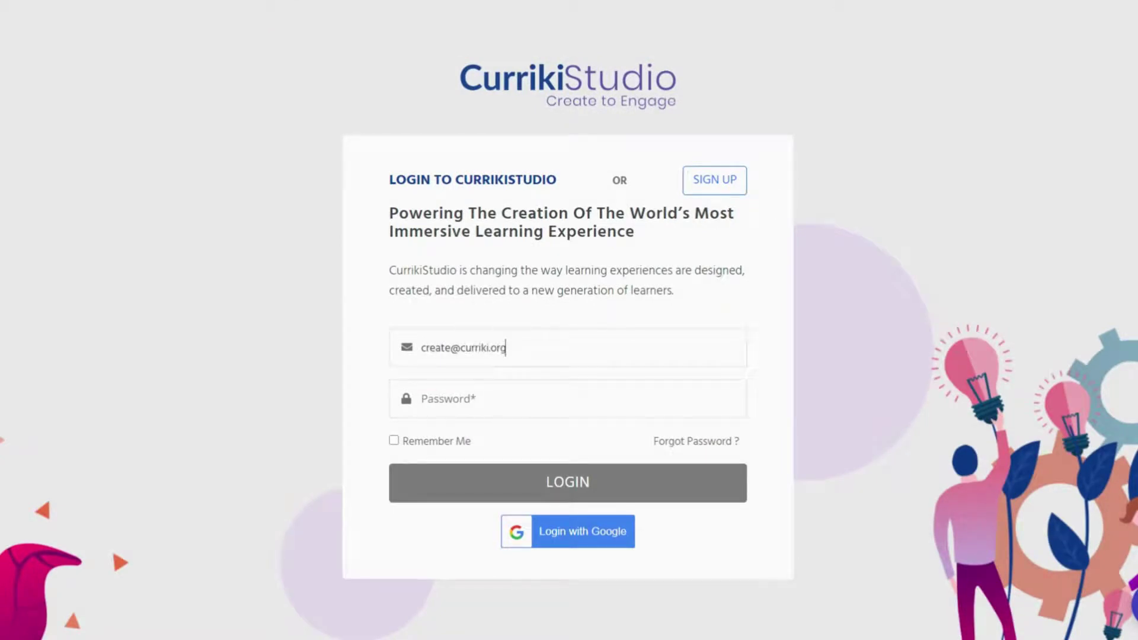
Sign in, view Sample and Favorite Projects, and search the library for Social Studies
type("a")
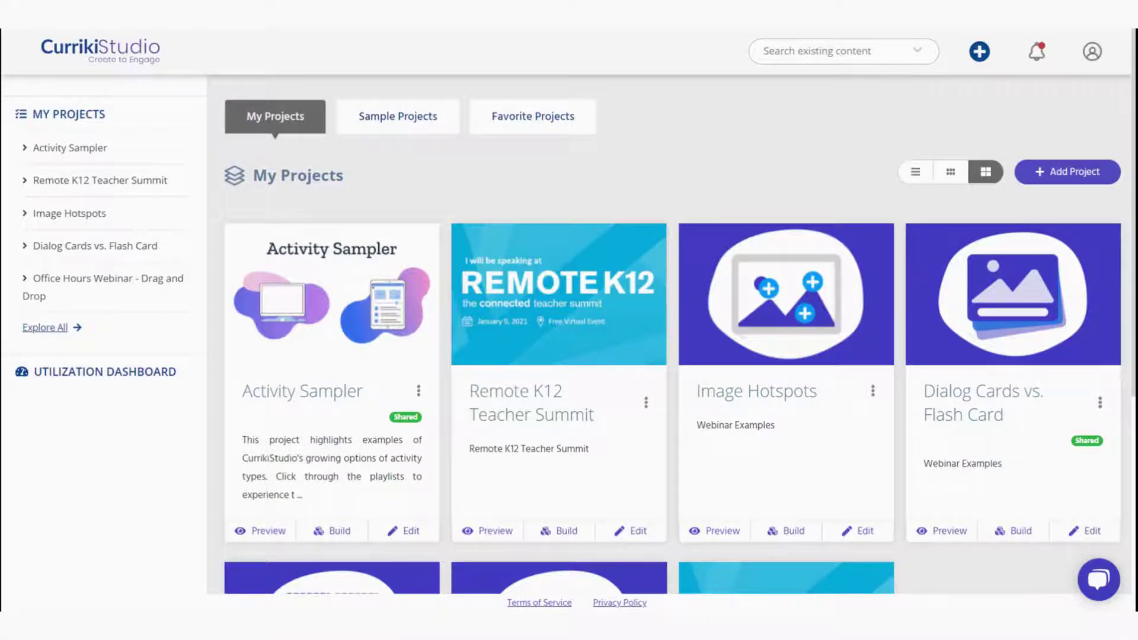
left_click(398, 116)
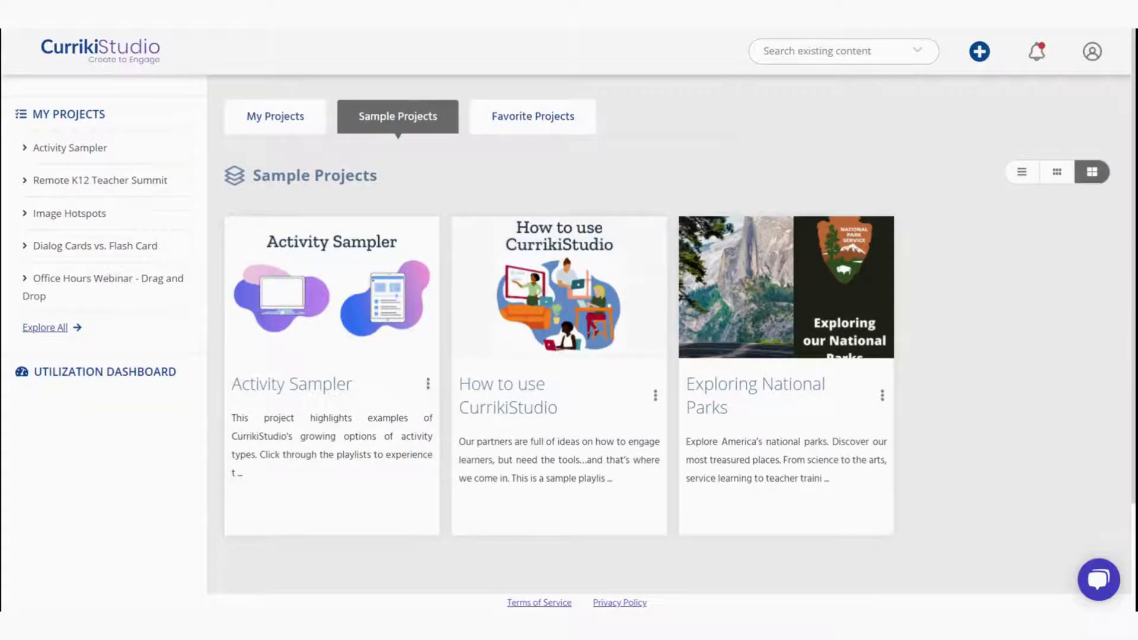
left_click(533, 117)
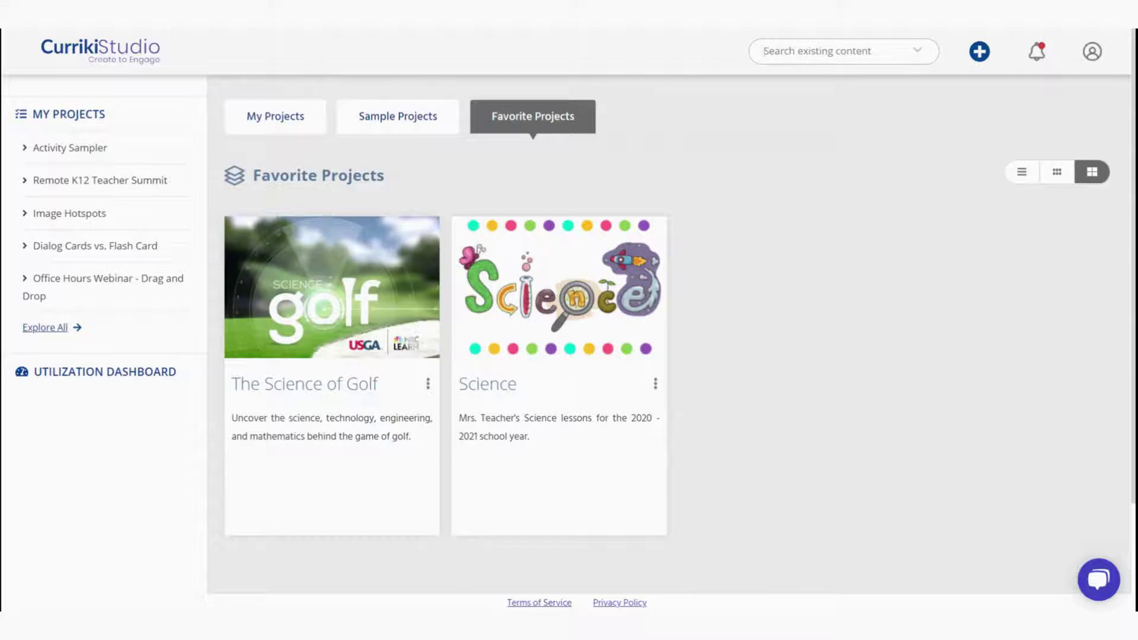
type("Social Studies")
key("Return")
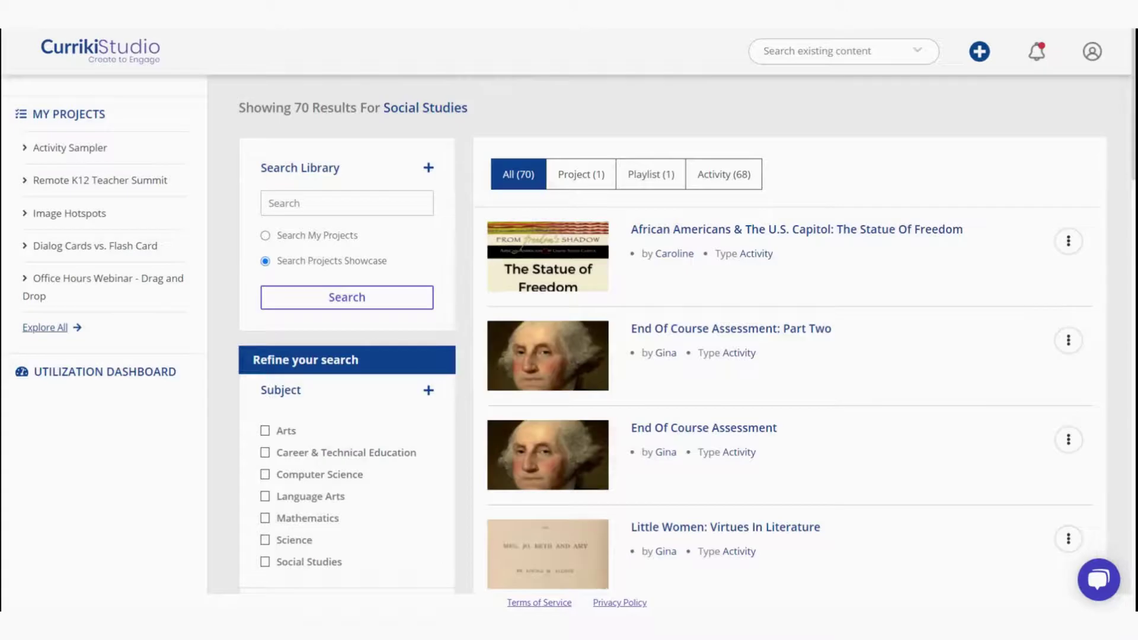
Open and cancel Add Project, then open Remote K12 Teacher Summit for building
scroll(223, 407, "down", 4)
scroll(207, 382, "up", 4)
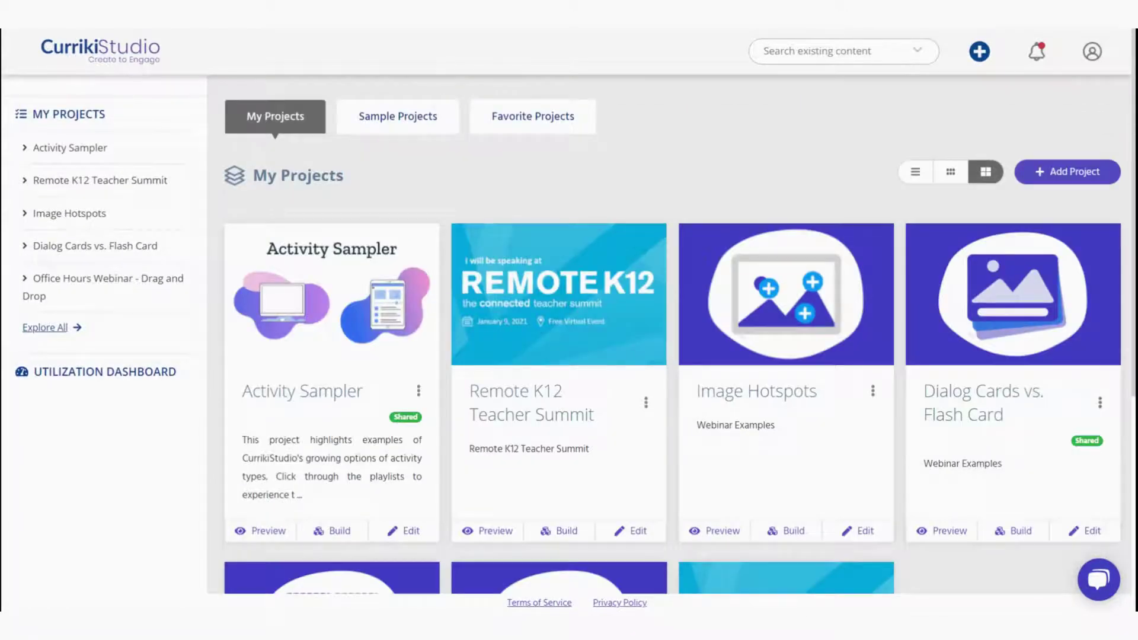
left_click(1077, 176)
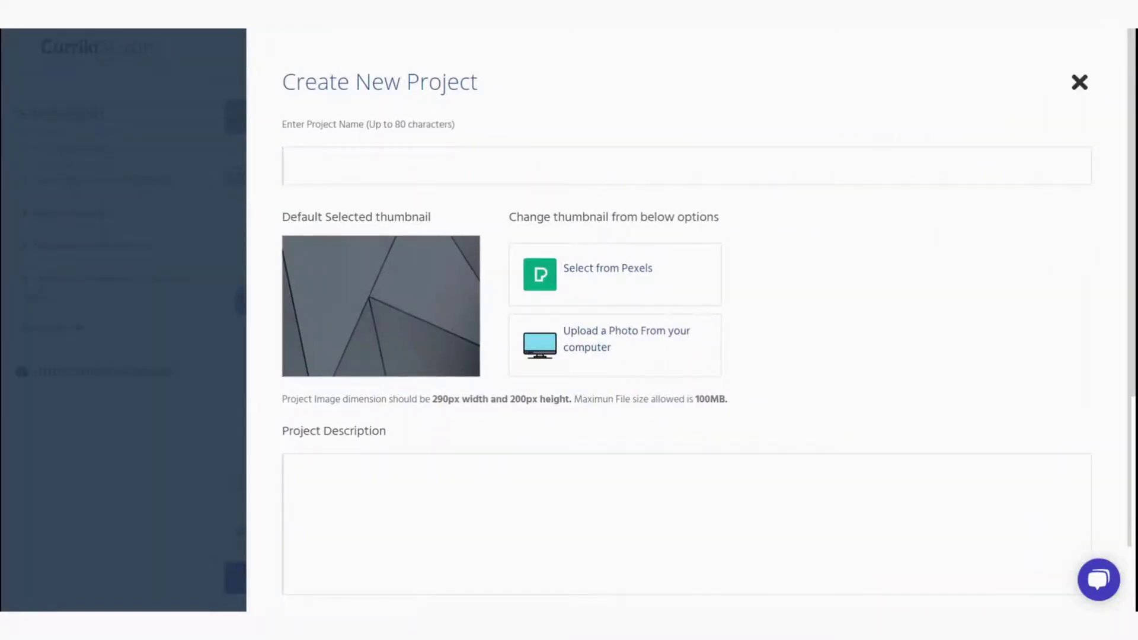
left_click(1082, 82)
left_click(559, 531)
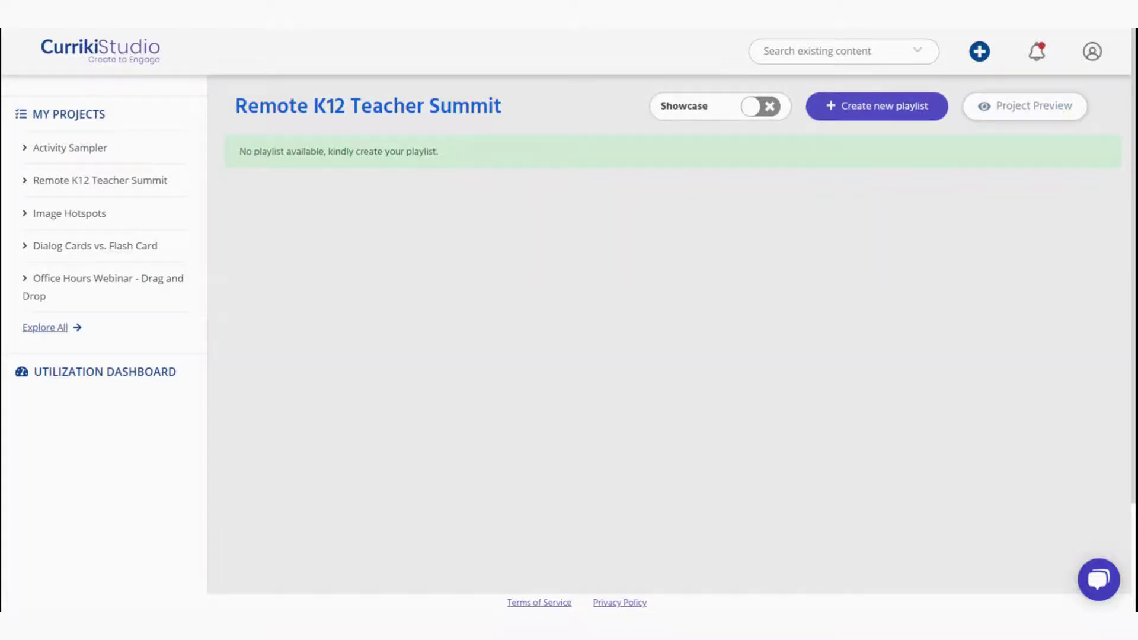
Create playlists Example Playlist and Example Playlist 2, then add a new activity to Example Playlist
left_click(871, 109)
type("Example")
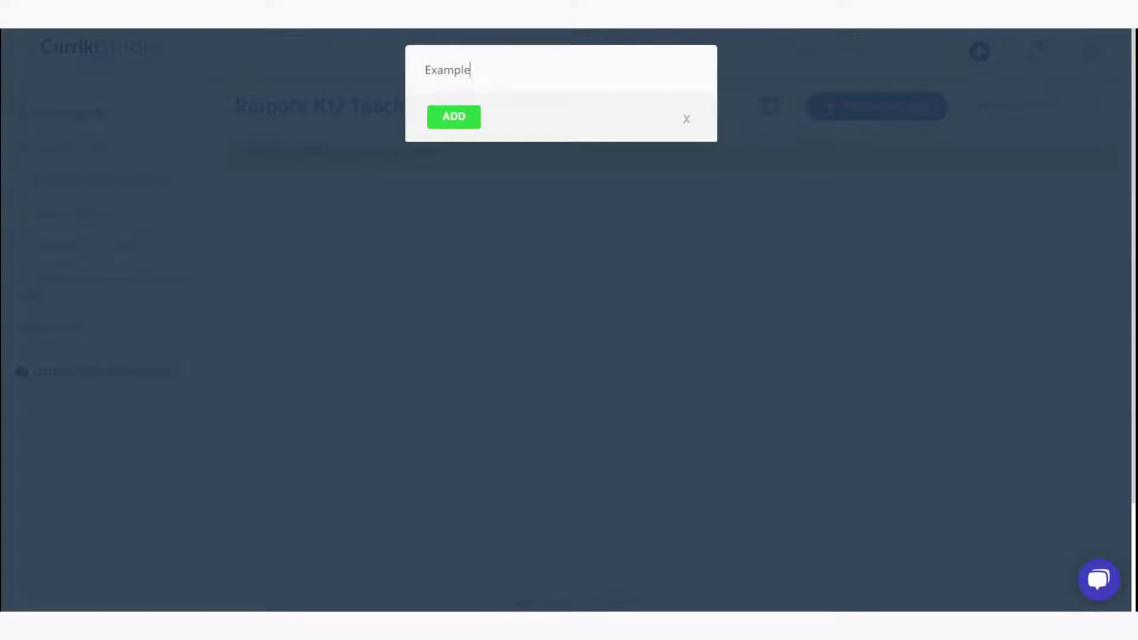
type(" Play")
key("Return")
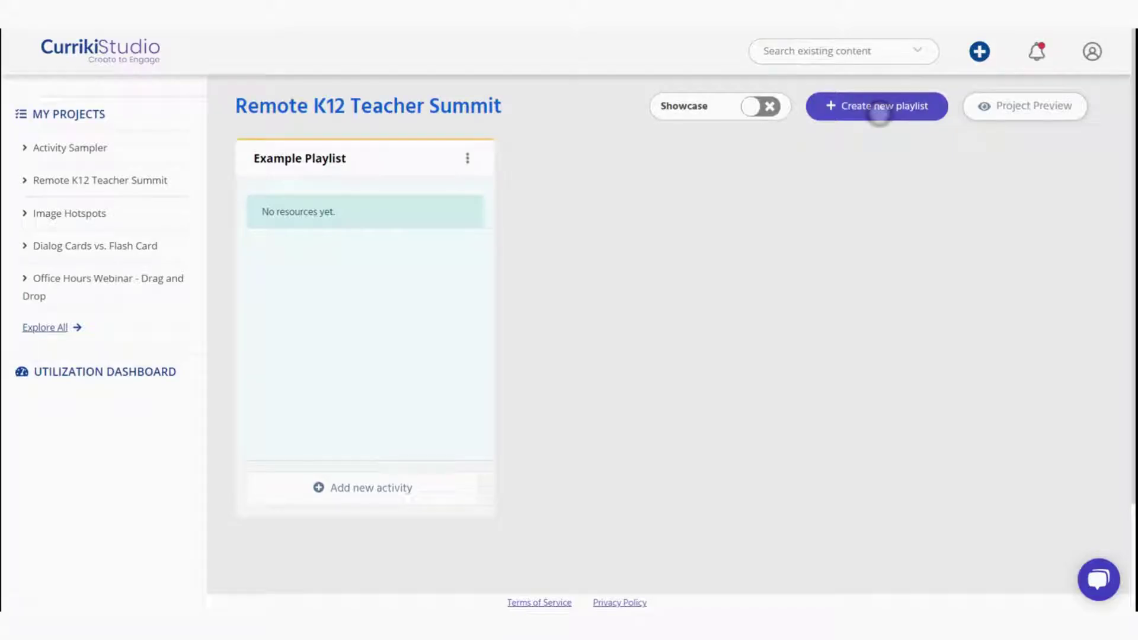
left_click(876, 107)
type("Example Playlist 2")
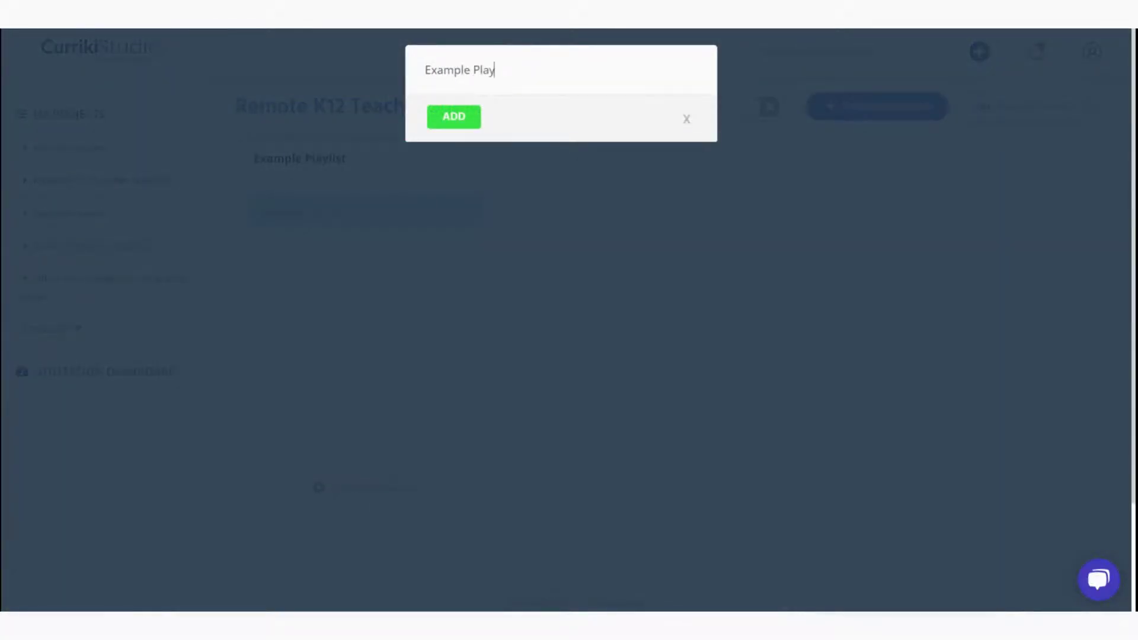
key("Return")
left_click_drag(648, 158, 629, 166)
left_click(314, 496)
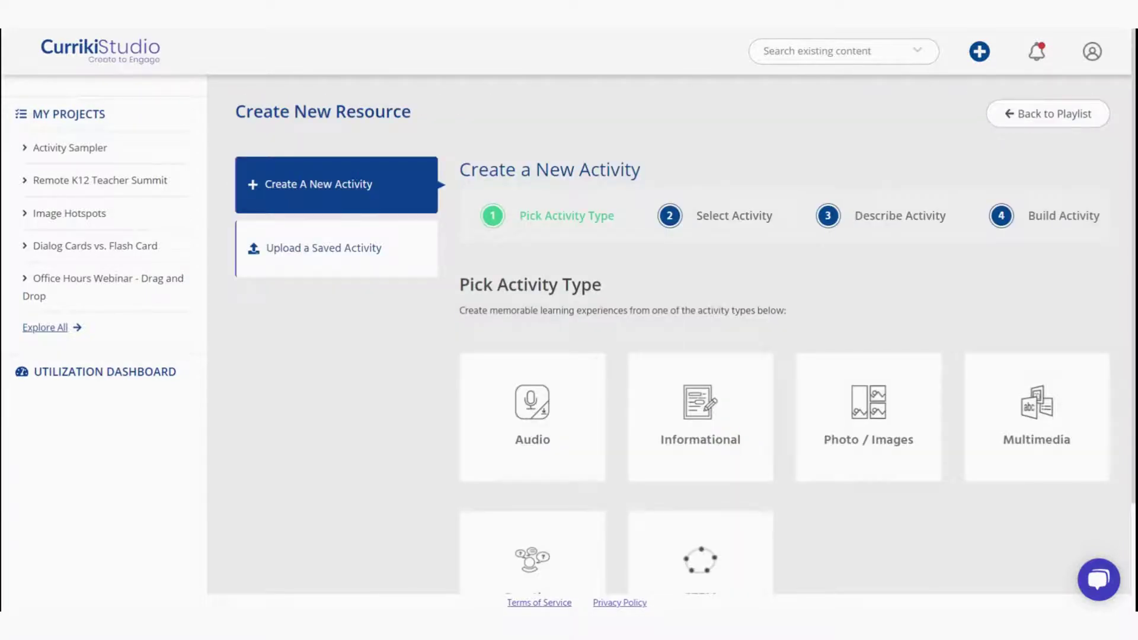
Browse the Audio, Informational and Photo / Images activity categories
scroll(272, 407, "down", 1)
left_click(510, 376)
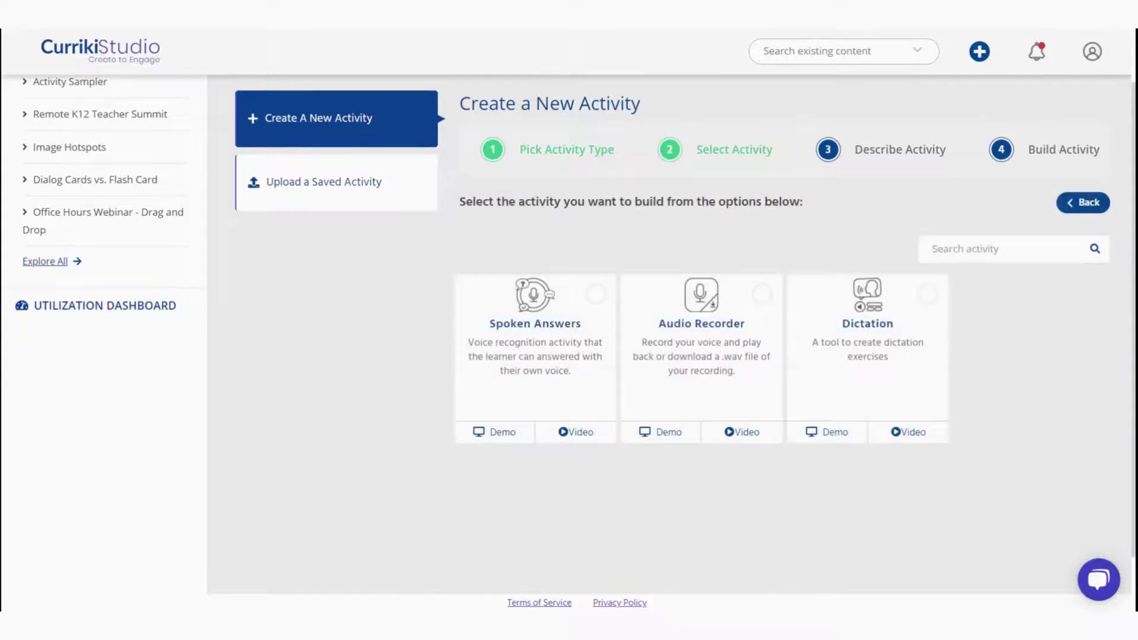
left_click(1083, 203)
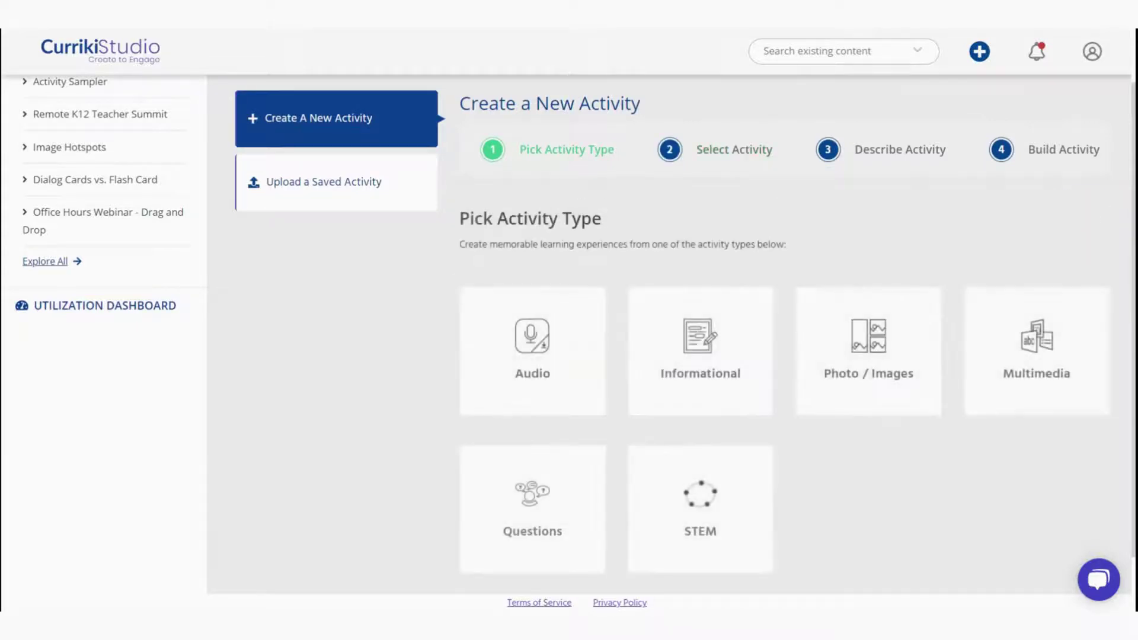
left_click(714, 368)
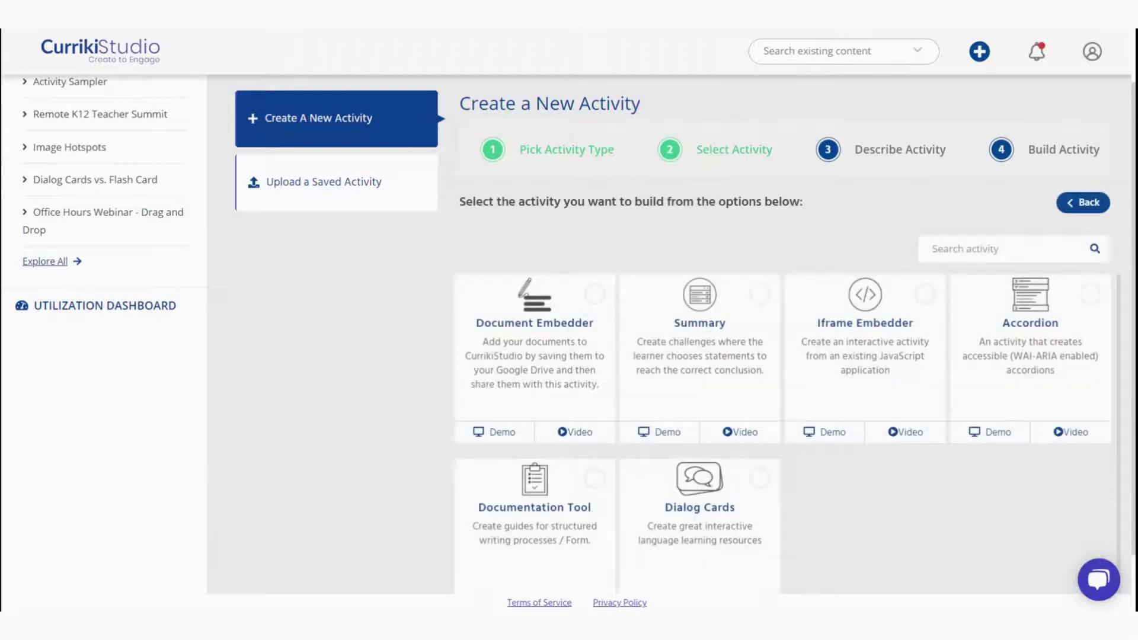
left_click(1083, 203)
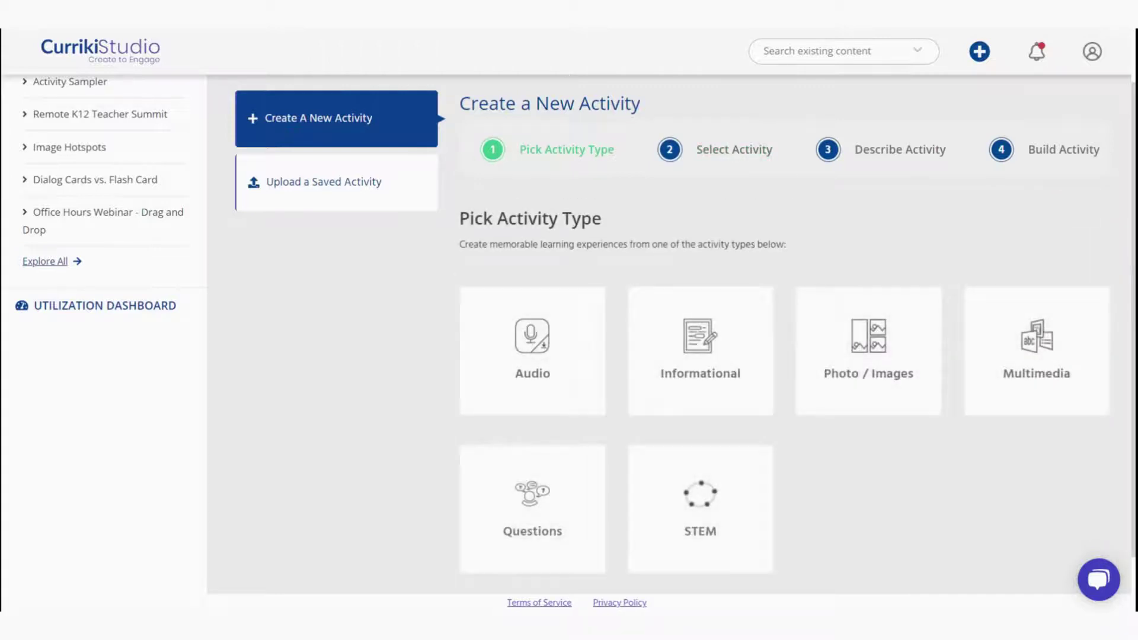
left_click(913, 371)
scroll(1045, 491, "down", 3)
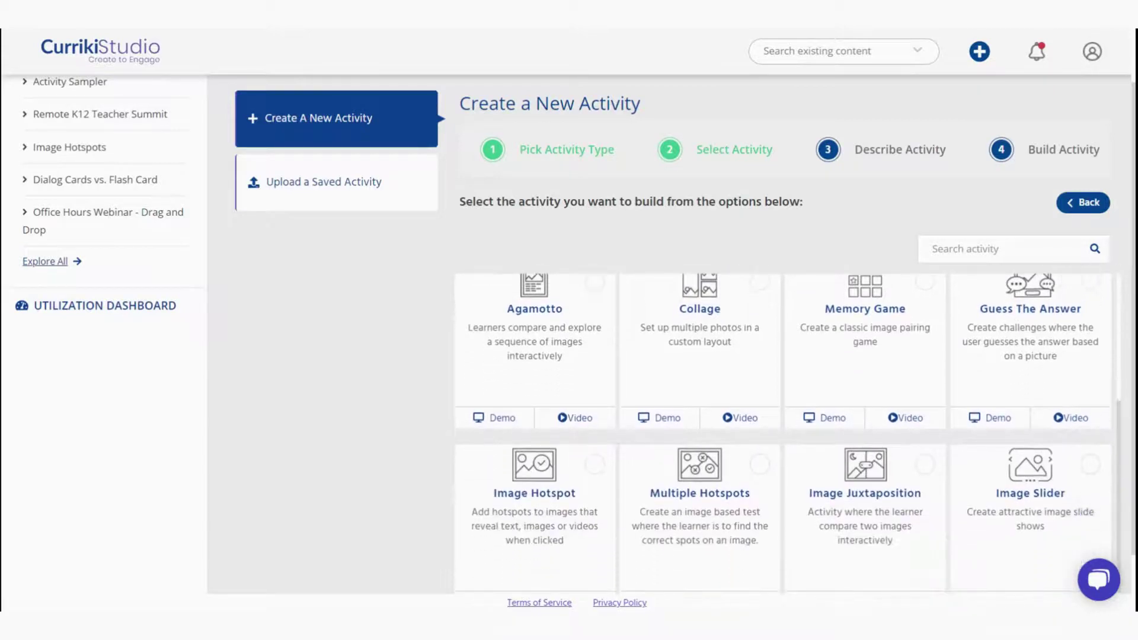
Browse the Multimedia activities, then open the Questions activity list
left_click(1099, 203)
left_click(1029, 340)
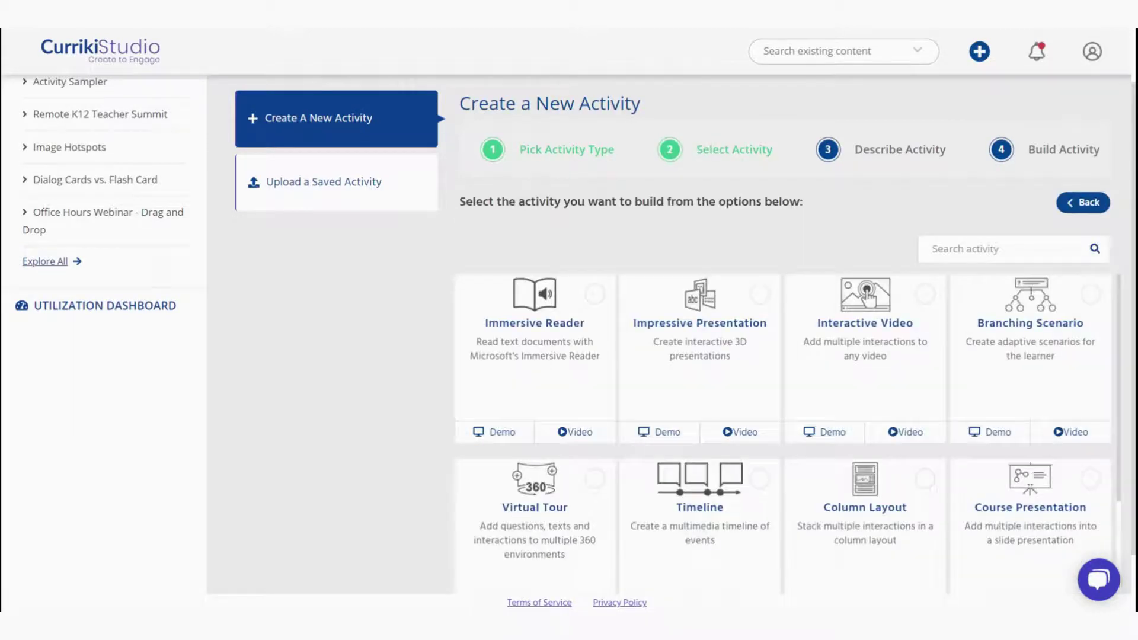
scroll(1067, 310, "down", 3)
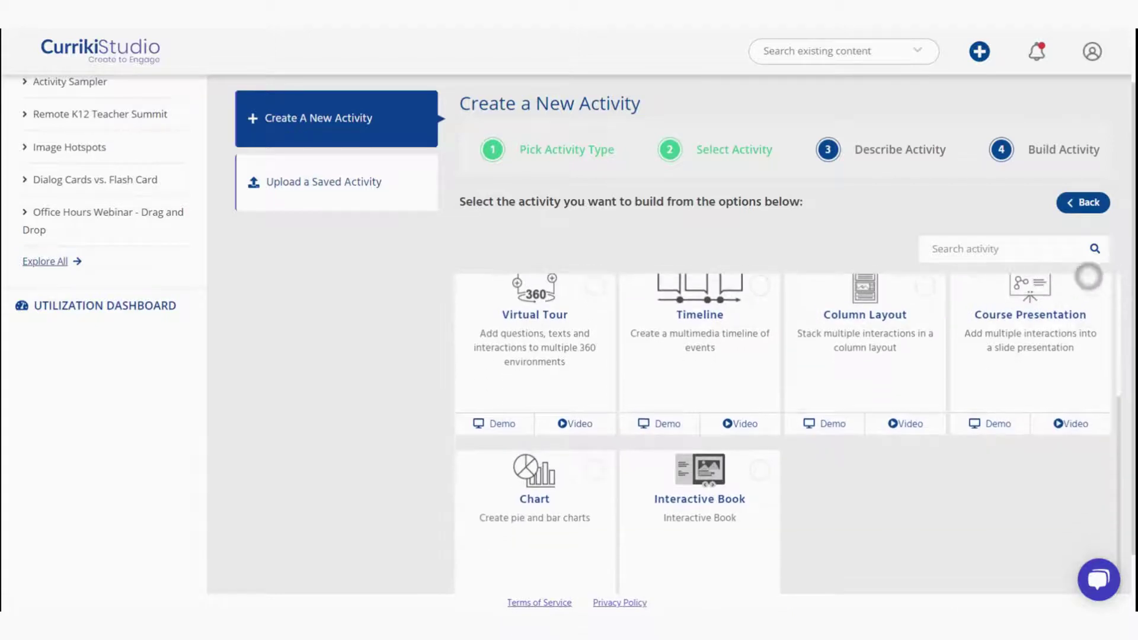
left_click(1102, 203)
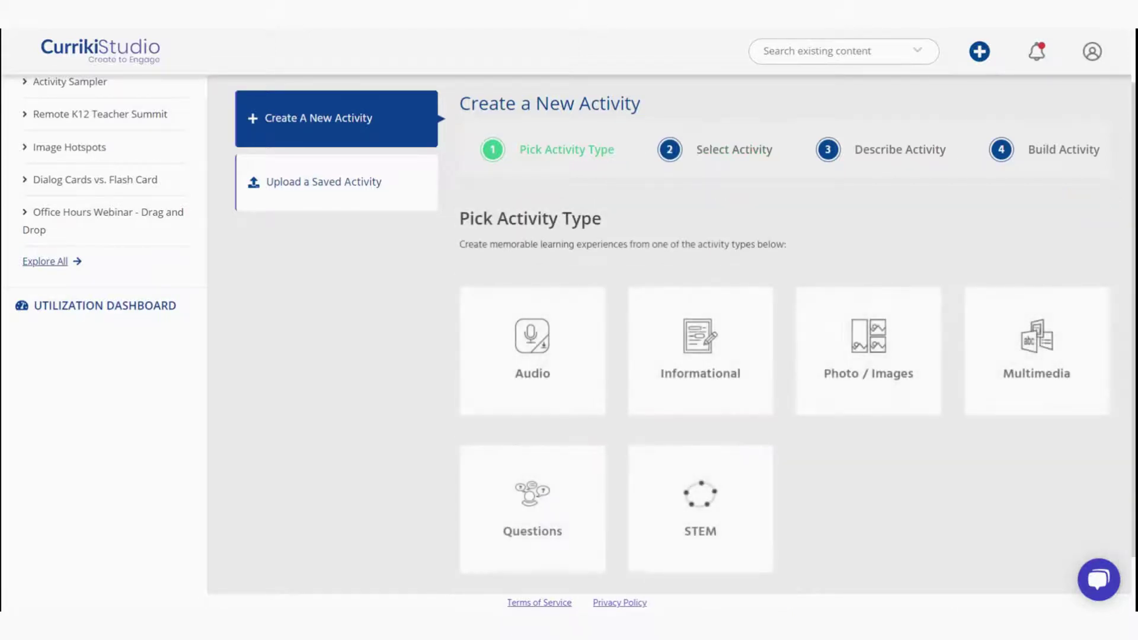
left_click(557, 498)
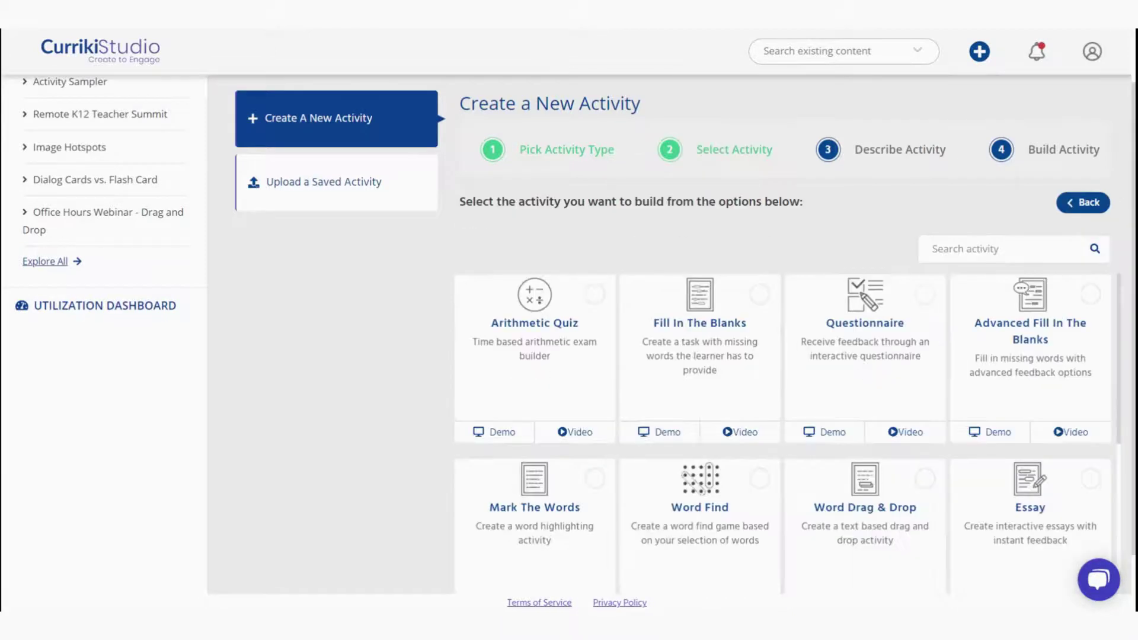
scroll(1029, 403, "down", 4)
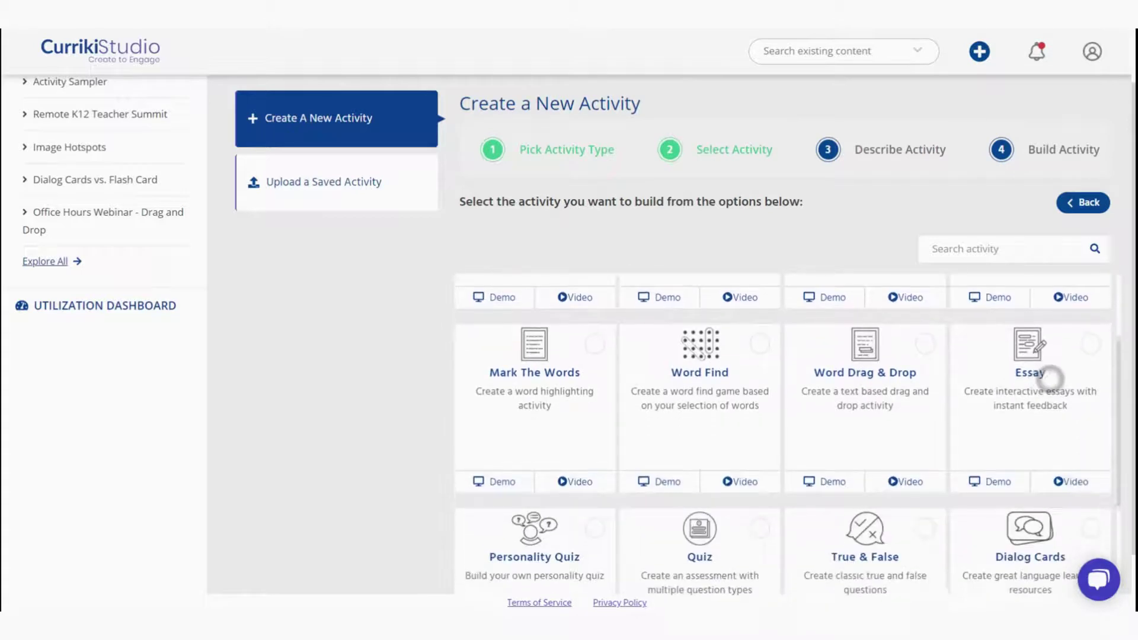
scroll(1093, 290, "up", 1)
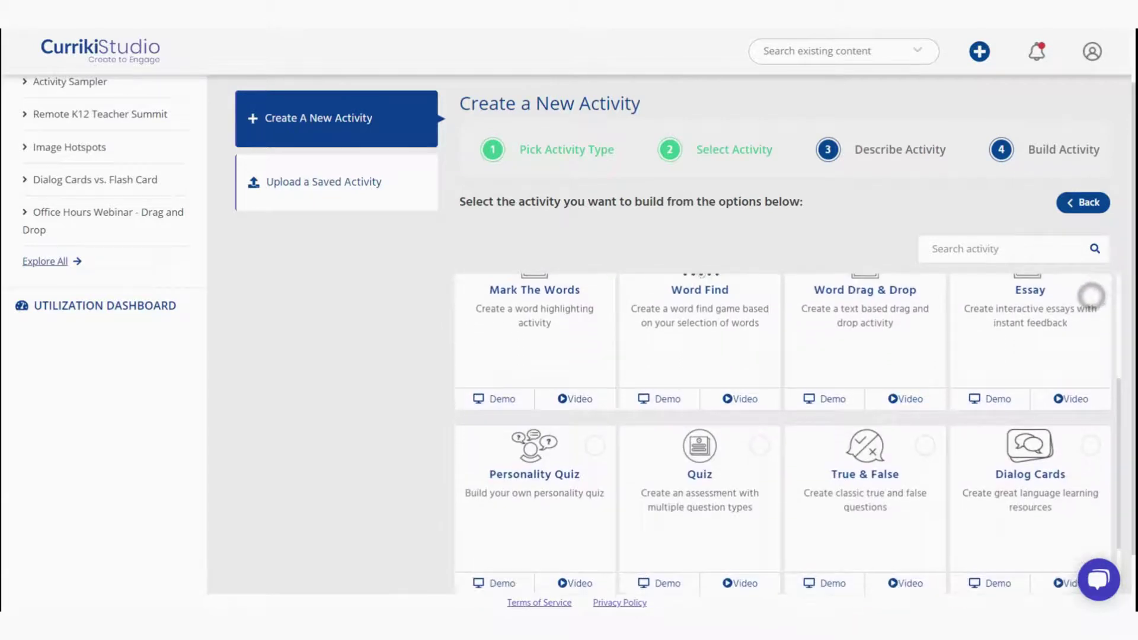
scroll(1054, 359, "up", 1)
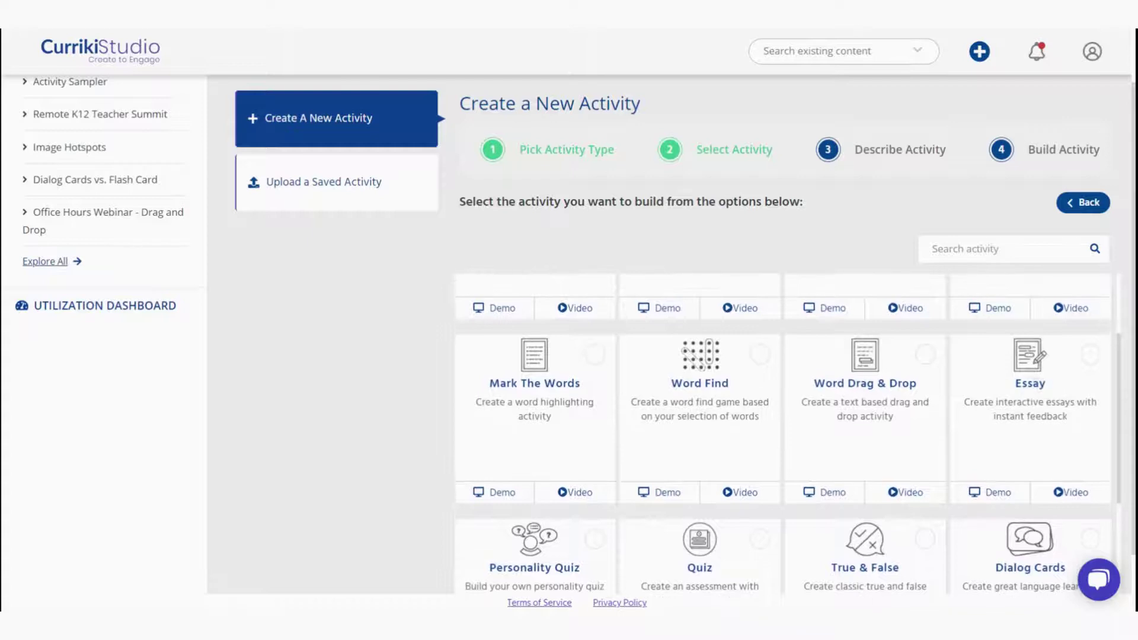
Try the Word Find demo by finding POETRY, then return to Pick Activity Type
left_click(657, 492)
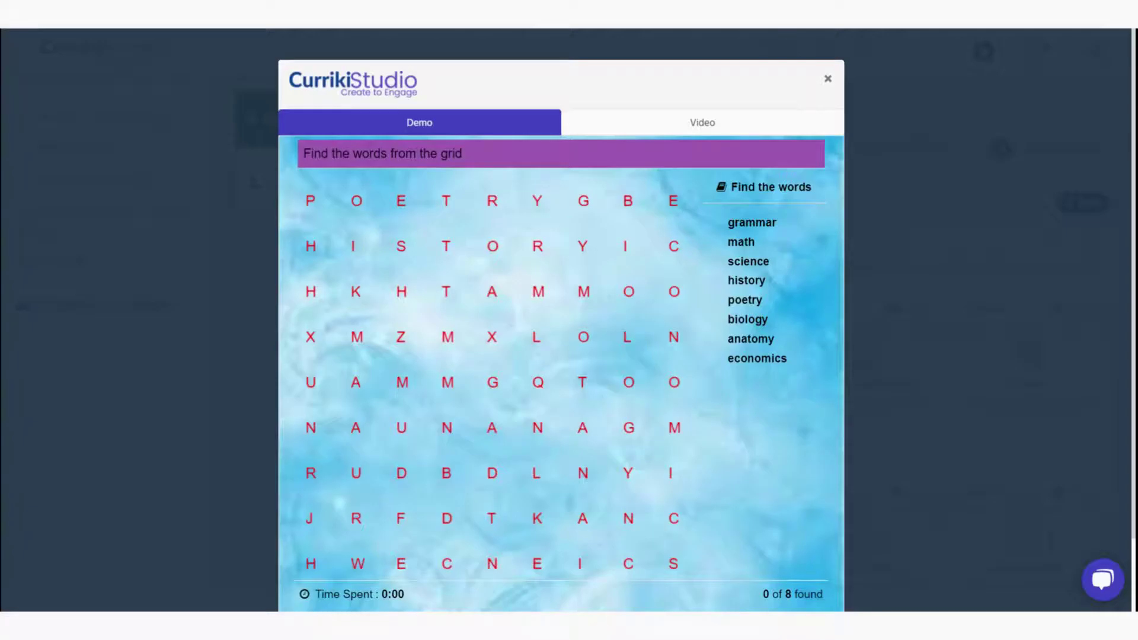
left_click_drag(310, 201, 537, 201)
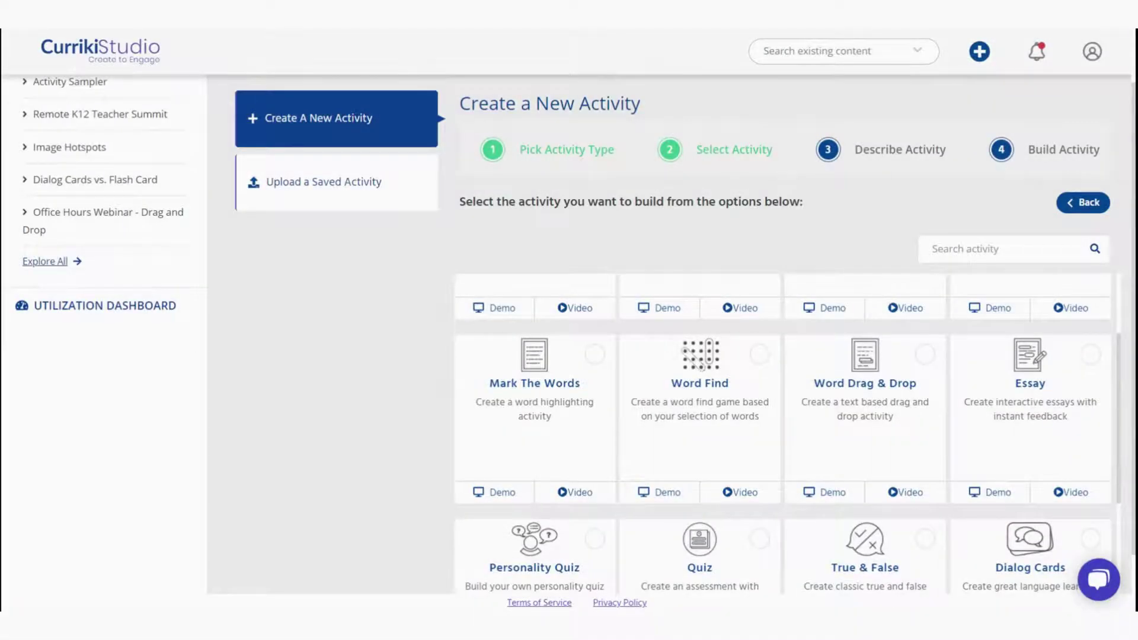
left_click(1089, 202)
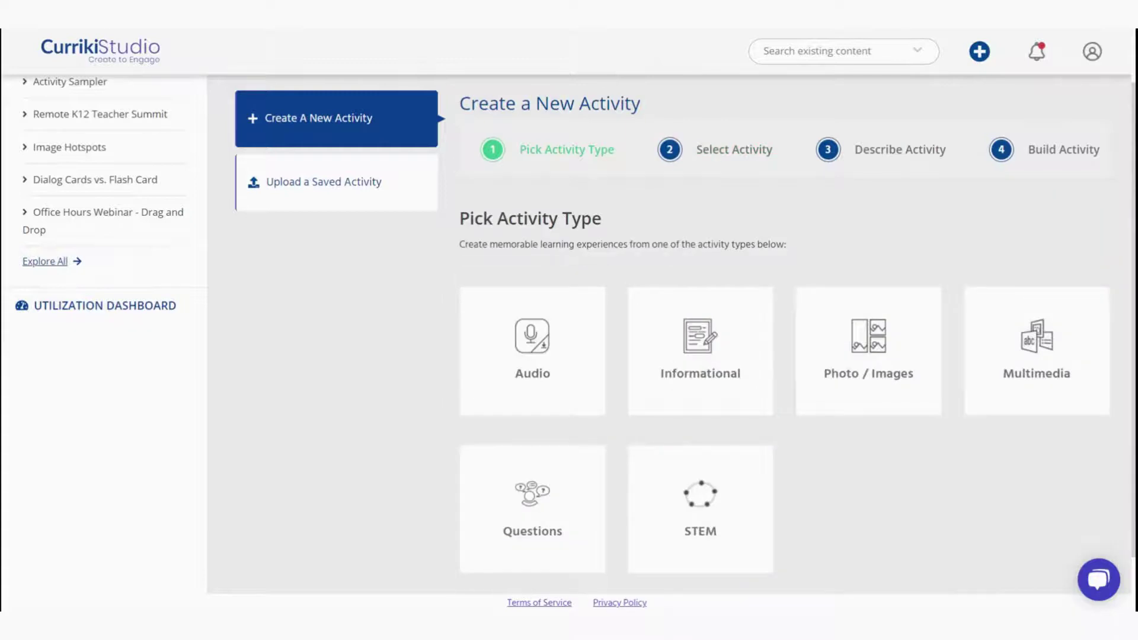
Choose Multimedia > Interactive Video and title it 'A Bad Case of the Stripes Read Aloud'
left_click(700, 494)
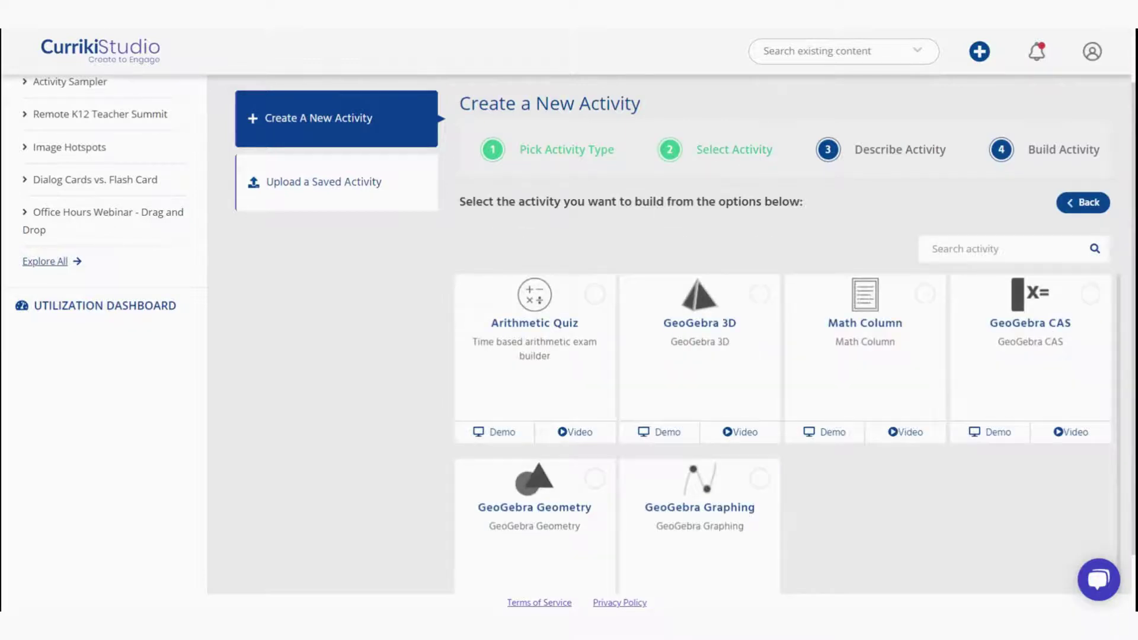
left_click(1083, 203)
left_click(1037, 344)
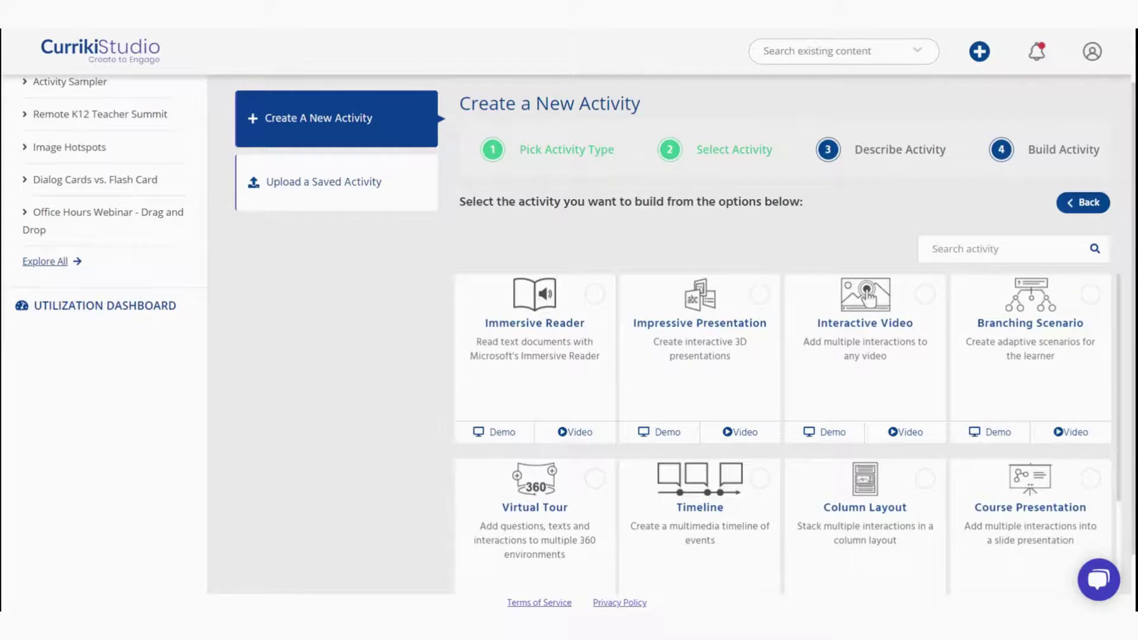
left_click(885, 332)
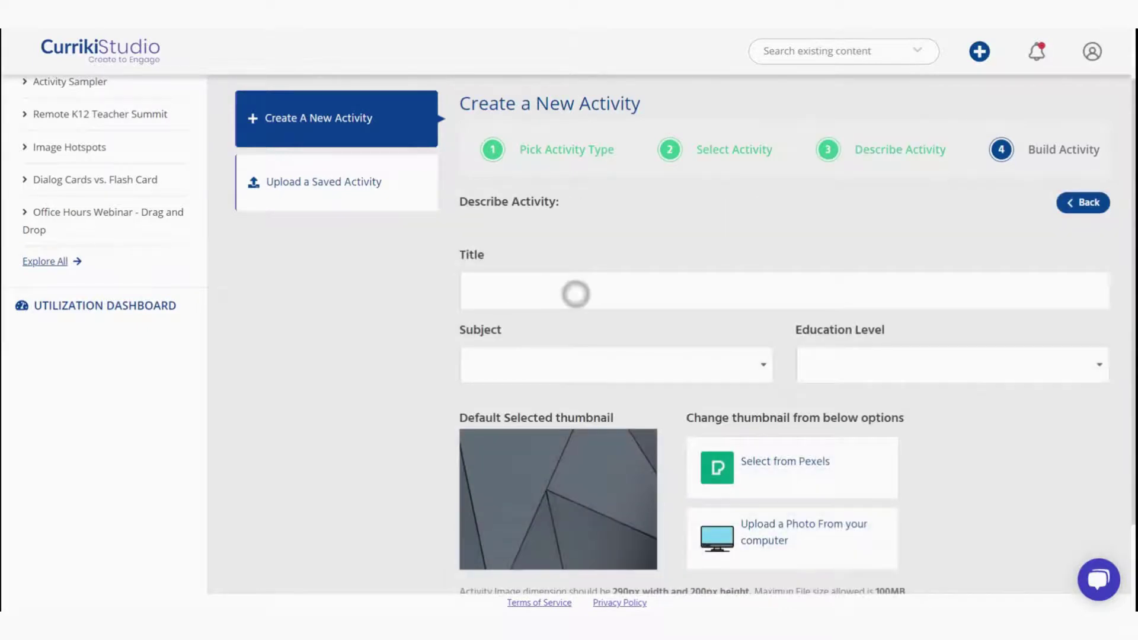
type("A Bad Case of the")
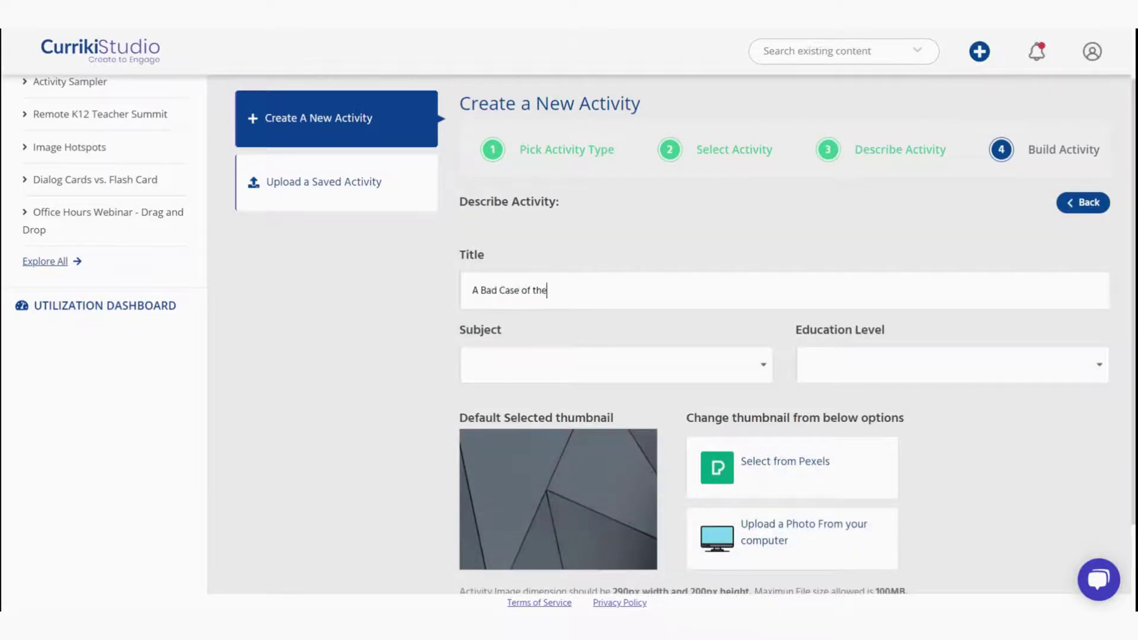
type(" Stripes Read Aloud")
Set the subject to Language Arts and the education level to Grades 3-5
left_click(505, 363)
left_click(498, 450)
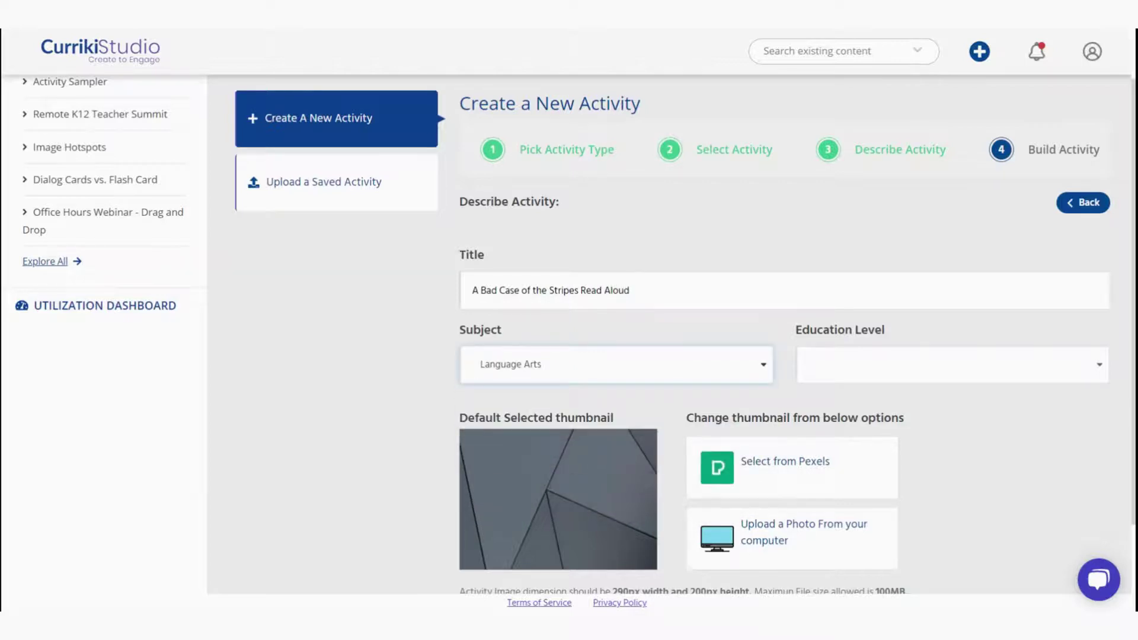
left_click(949, 364)
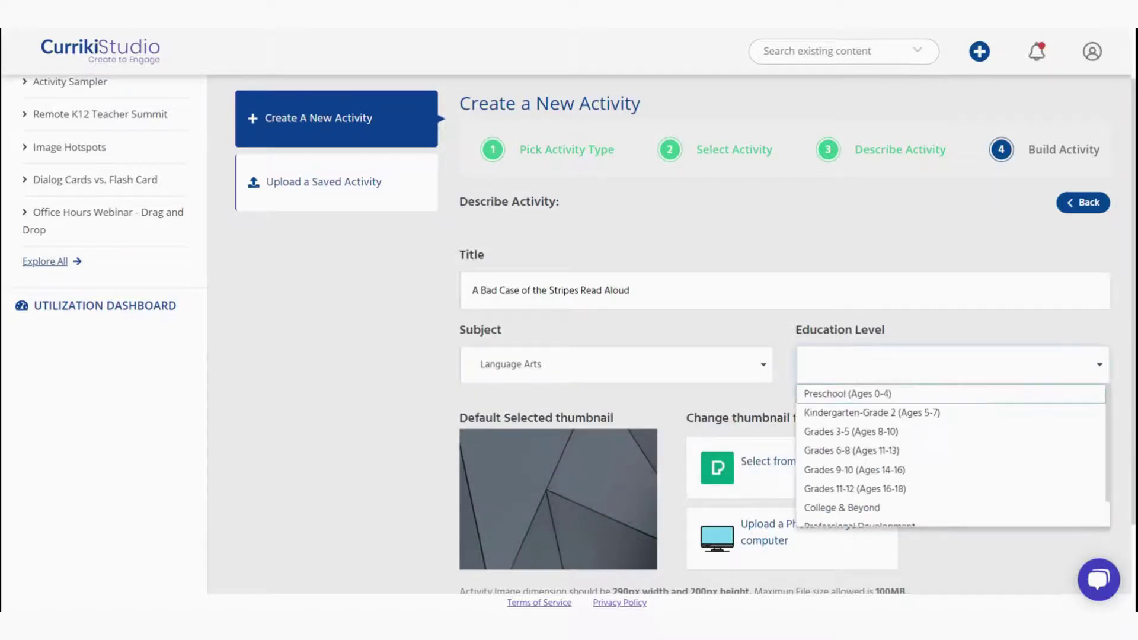
left_click(851, 432)
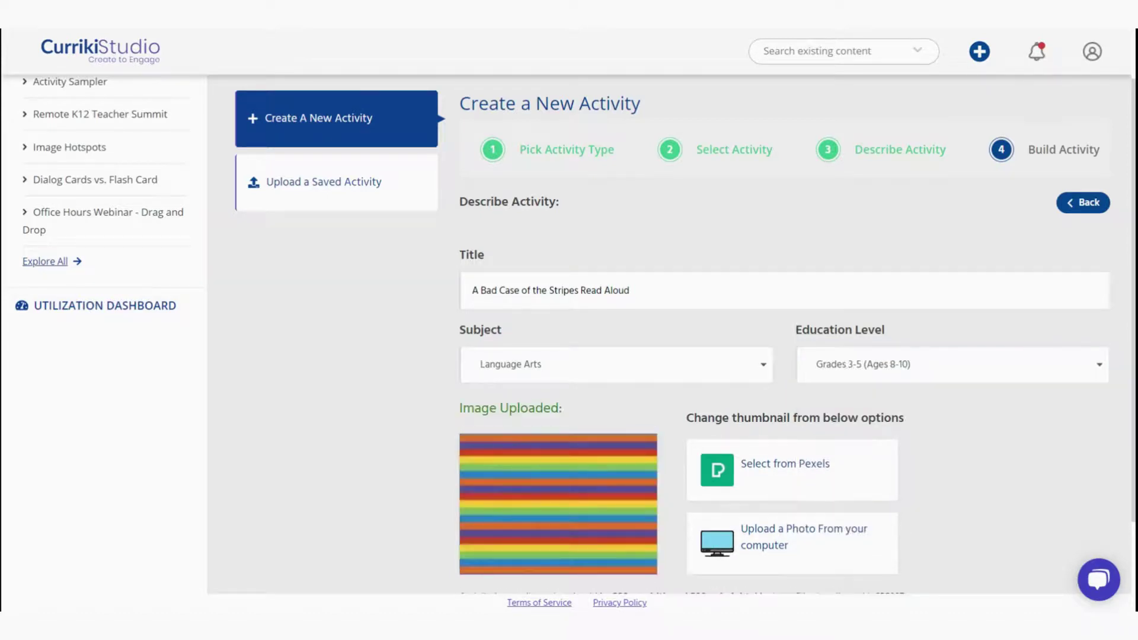
scroll(399, 353, "down", 4)
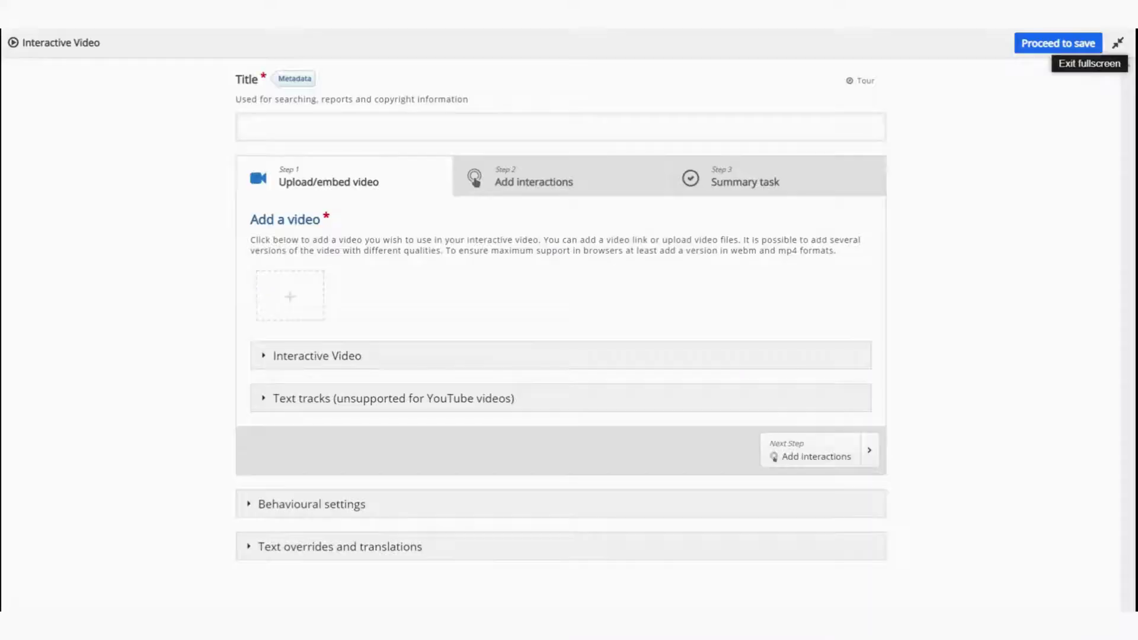
Title the interactive video 'A Bad Case of the Stripes Read Aloud' and embed the YouTube read-aloud link
type("A")
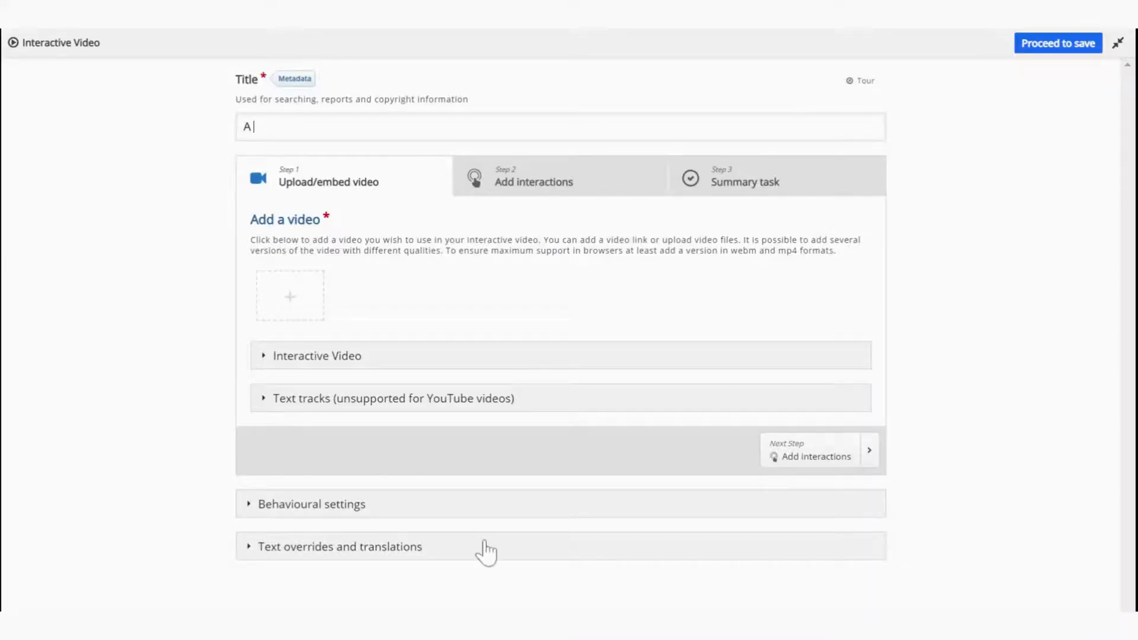
type(" Bad Case of the Stripes Read Aloud")
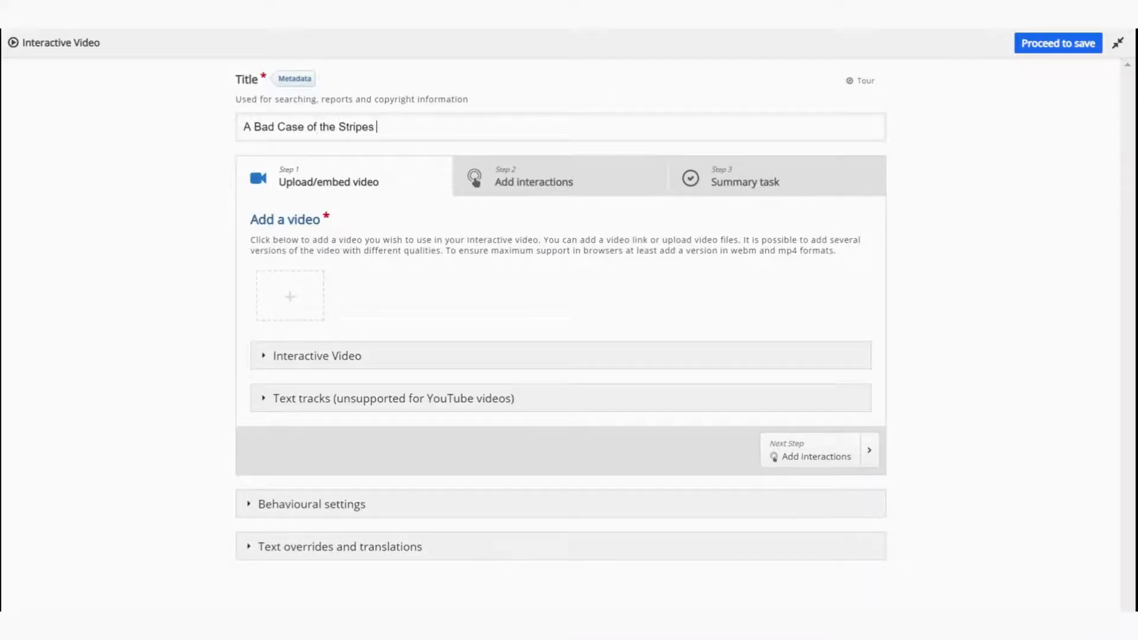
left_click(289, 296)
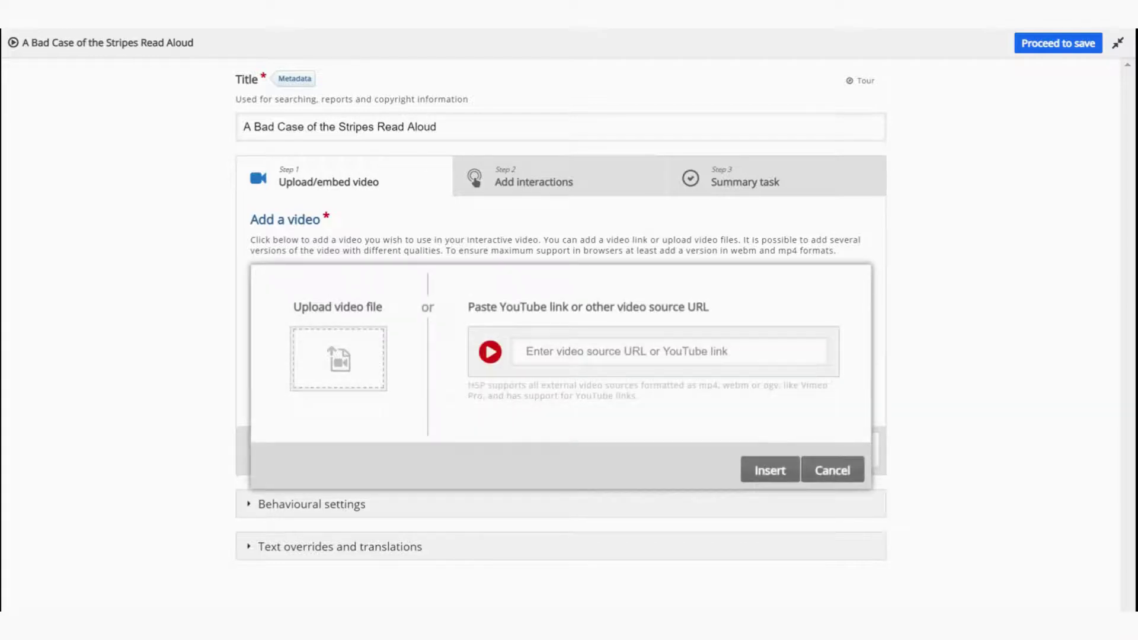
left_click(527, 351)
key("ctrl+v")
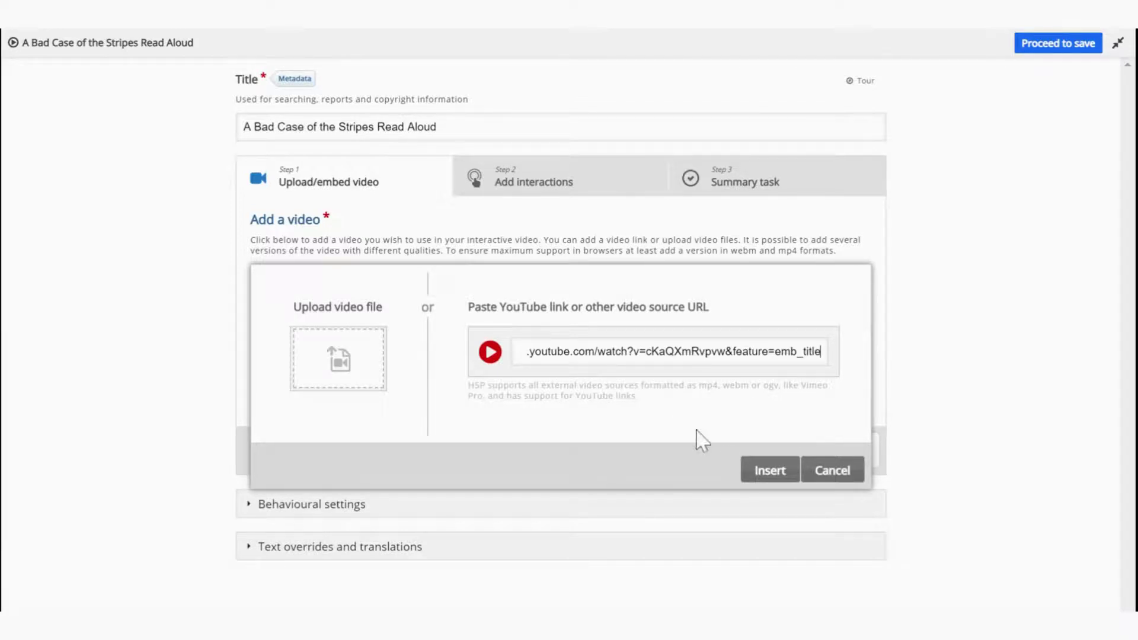
left_click(768, 473)
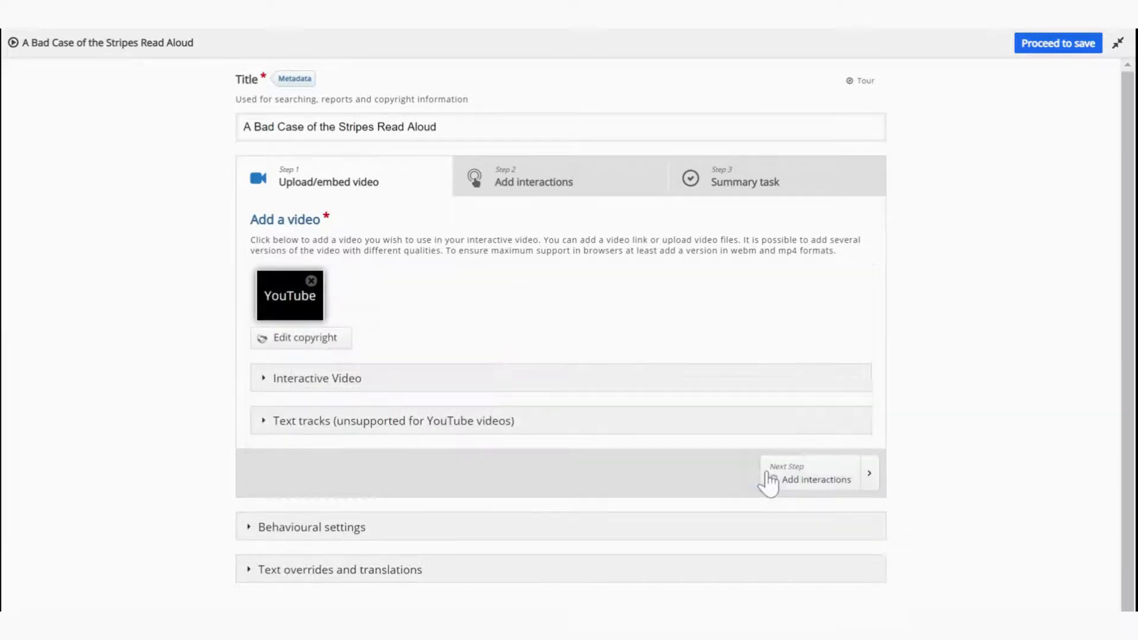
Review the video's Behavioural settings, then proceed to Step 2, Add interactions
left_click(655, 530)
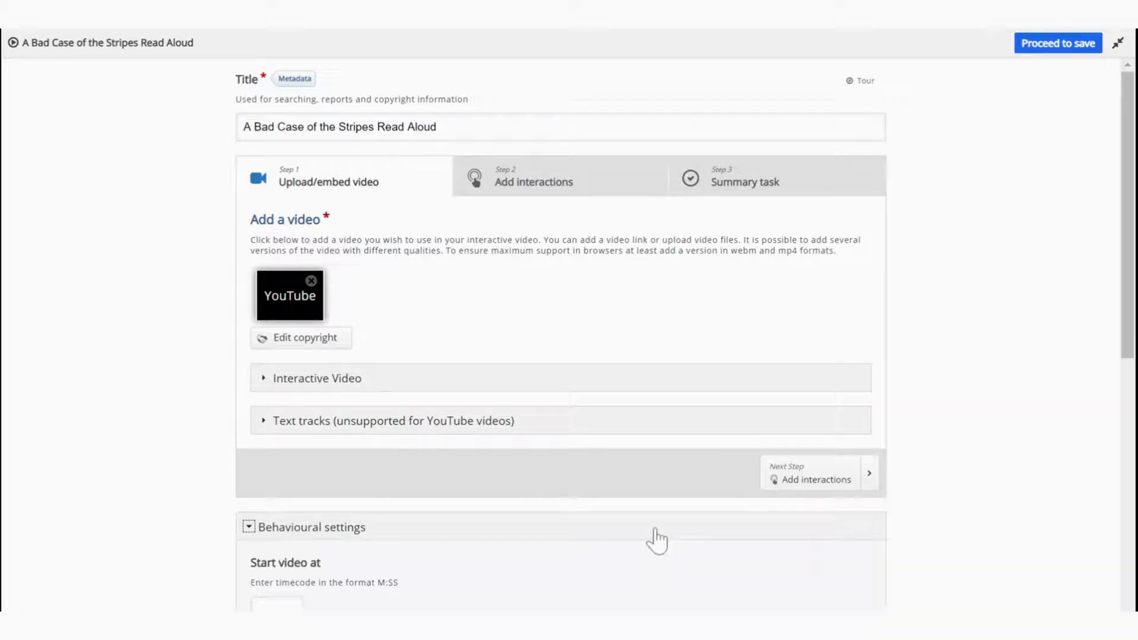
scroll(657, 541, "down", 3)
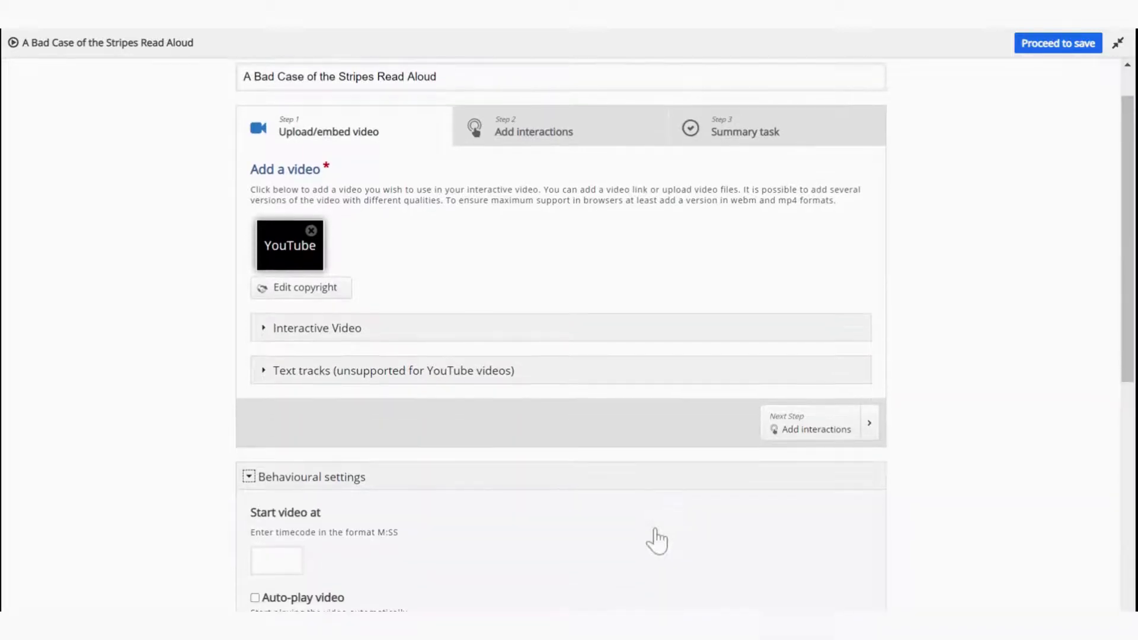
scroll(657, 540, "down", 3)
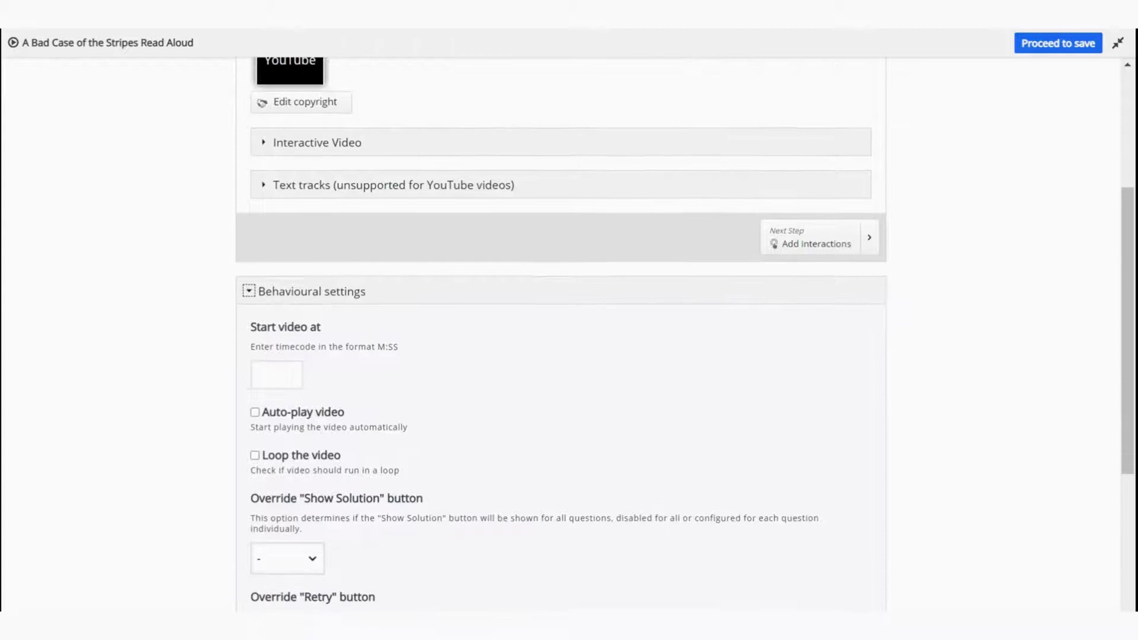
scroll(560, 332, "down", 2)
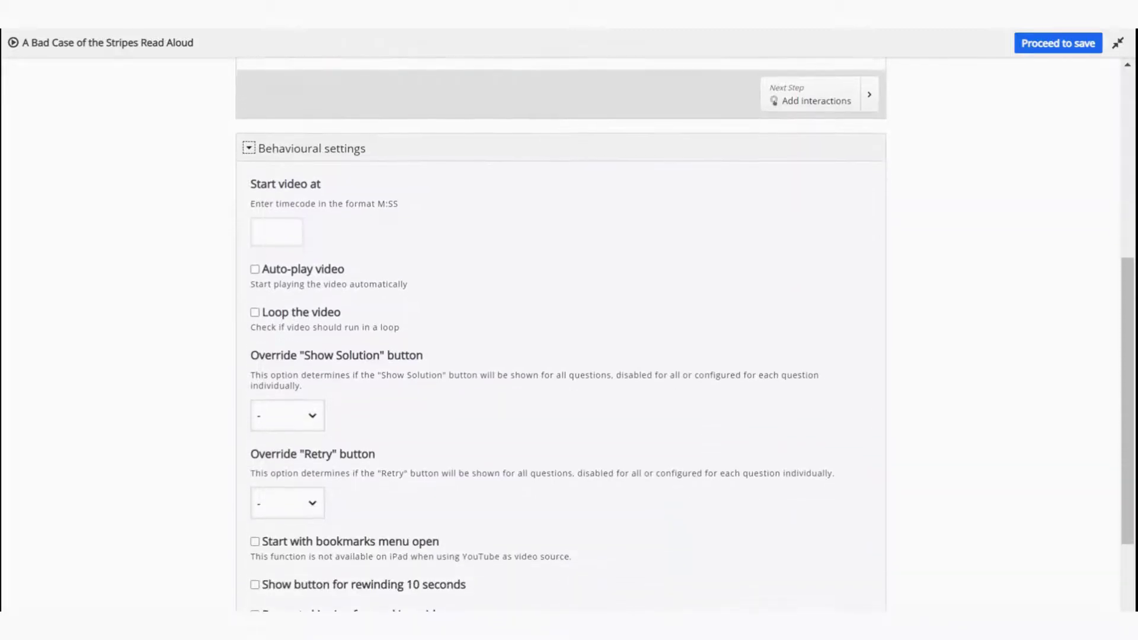
scroll(561, 332, "down", 1)
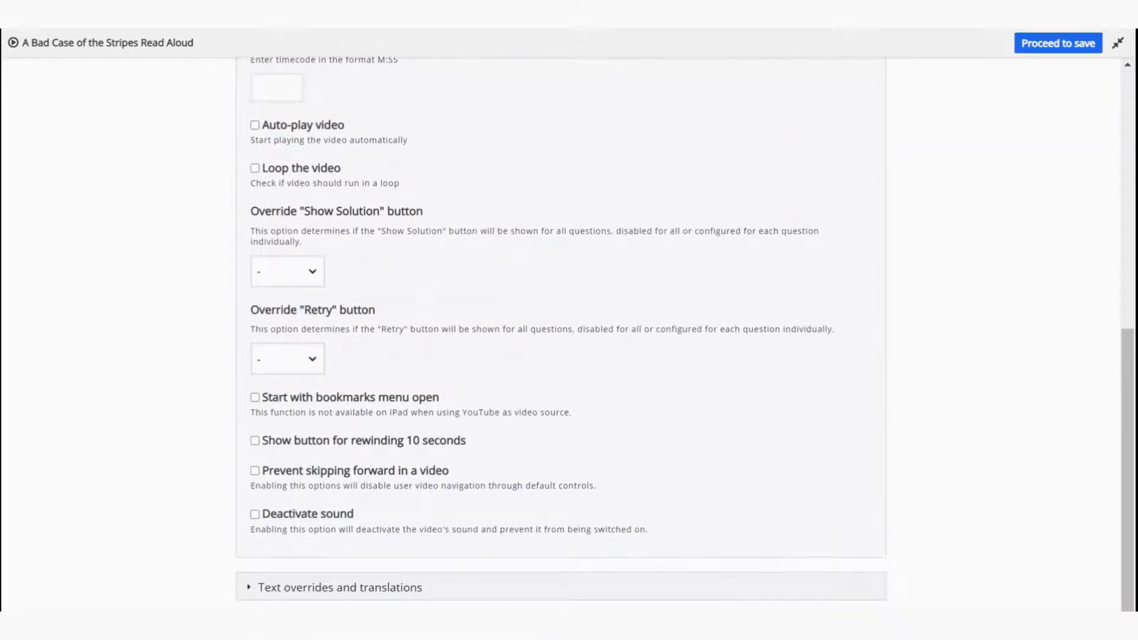
scroll(561, 332, "up", 3)
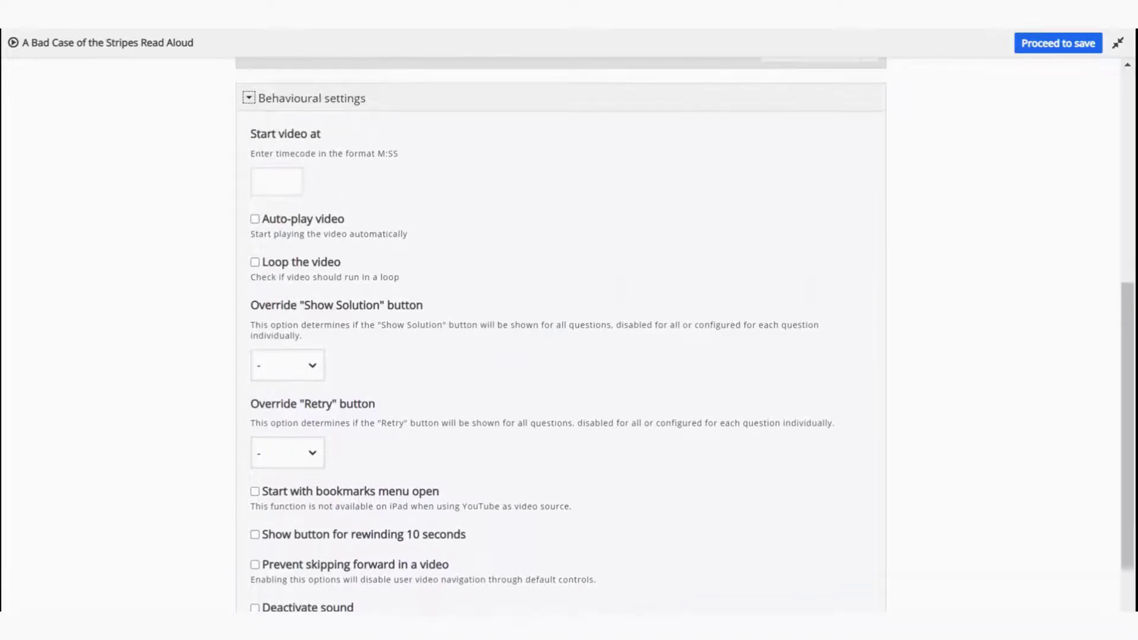
scroll(560, 332, "up", 3)
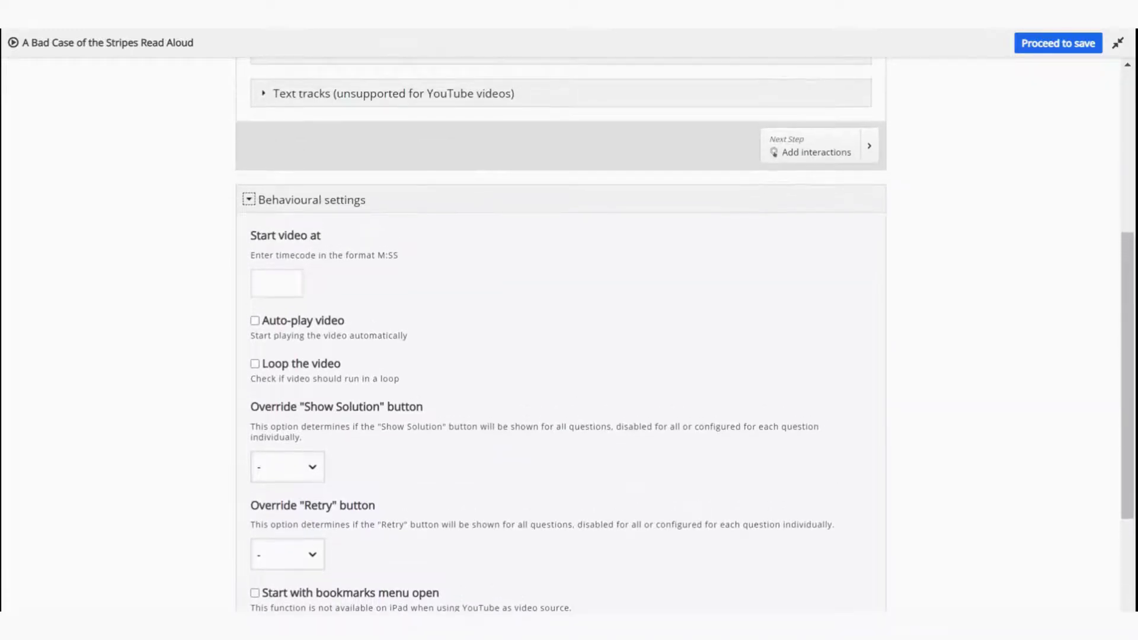
scroll(561, 332, "up", 3)
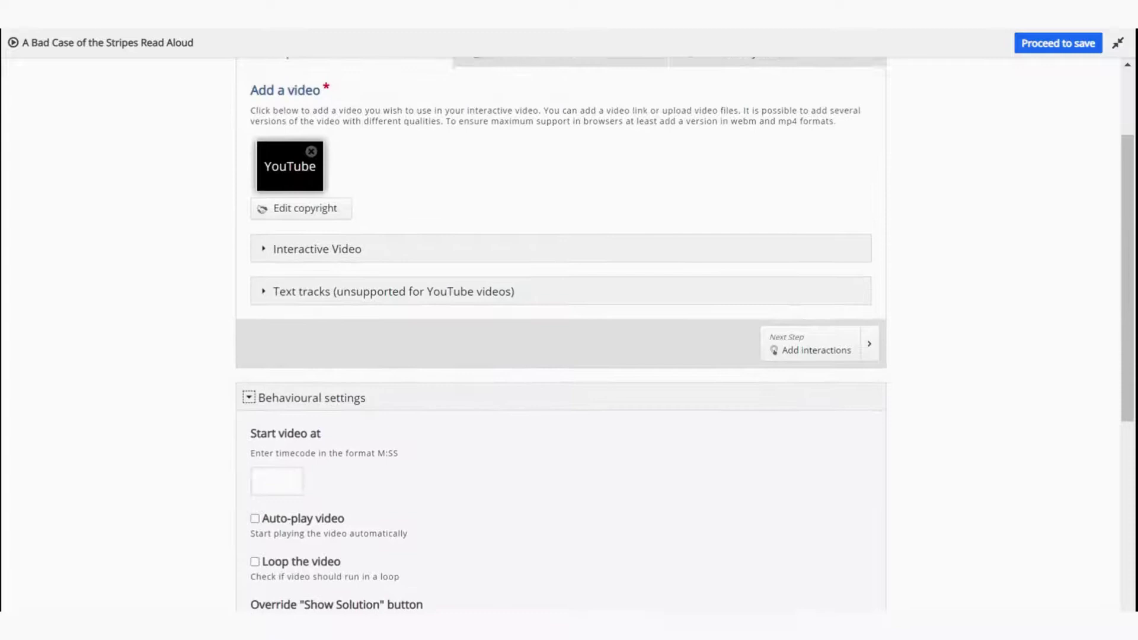
left_click(533, 89)
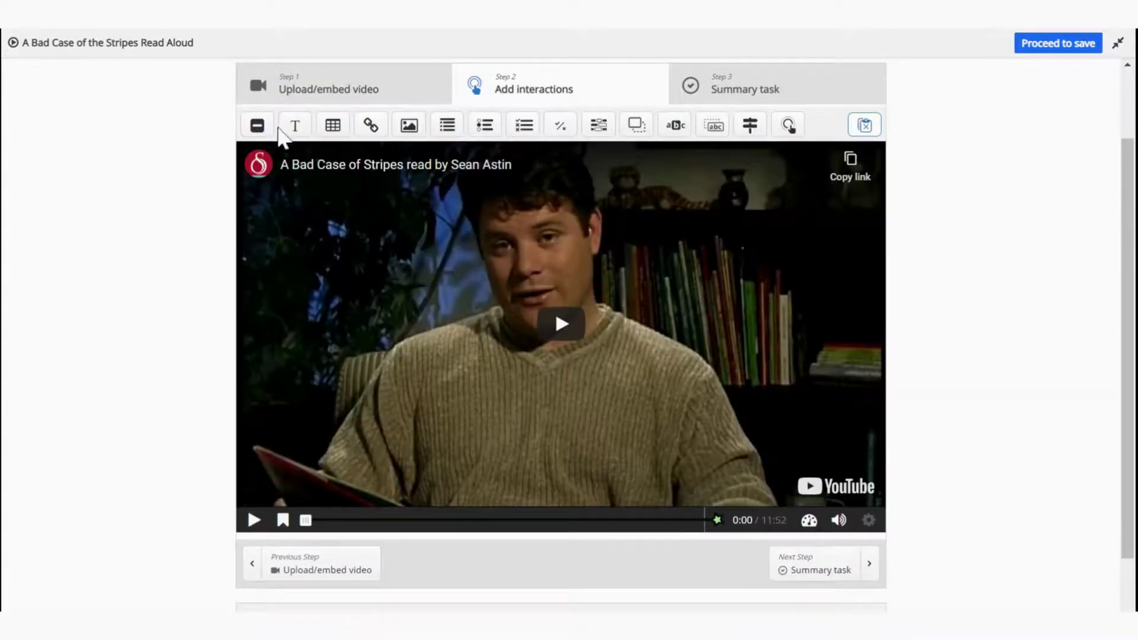